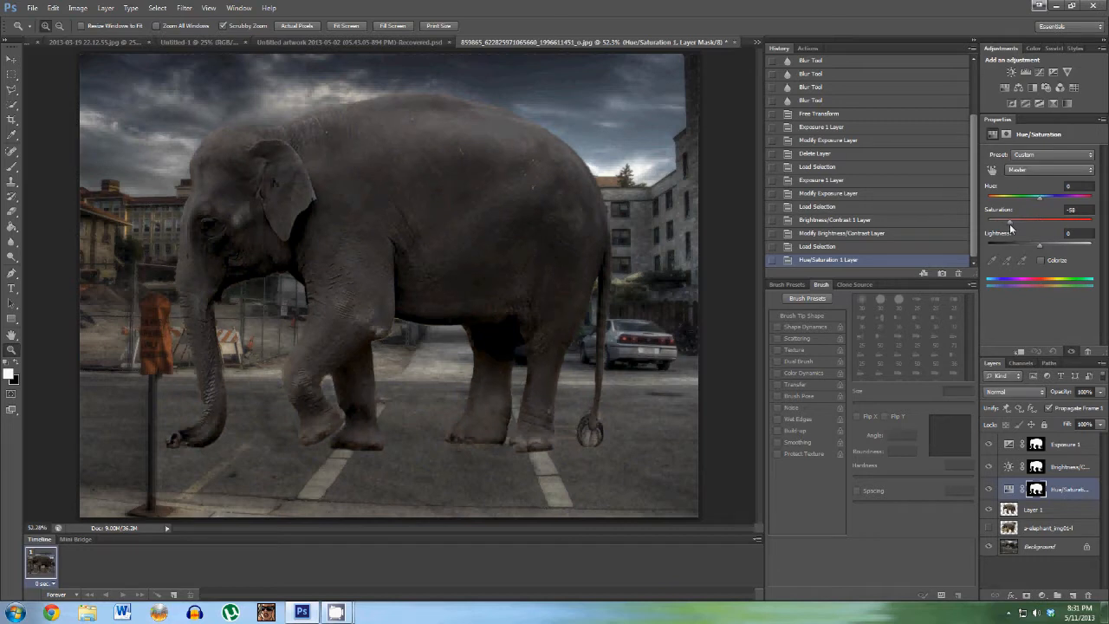
Set the Hue/Saturation layer's saturation to -50 and the Brightness/Contrast layer's brightness to 20.
left_click_drag(1009, 229, 1014, 229)
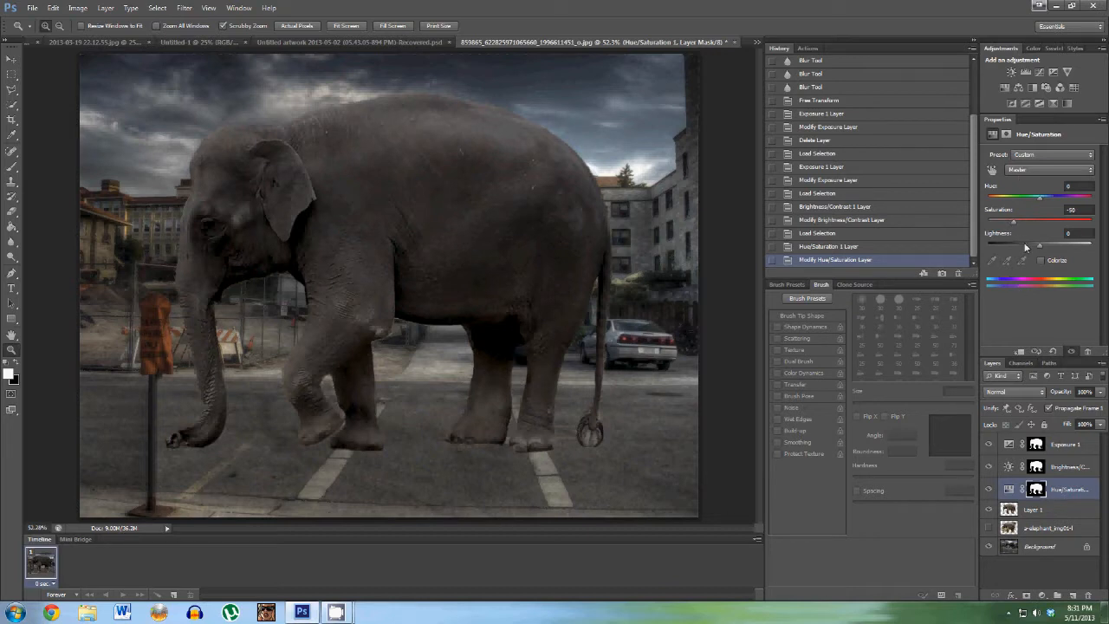
left_click(1066, 468)
left_click_drag(1033, 183, 1047, 185)
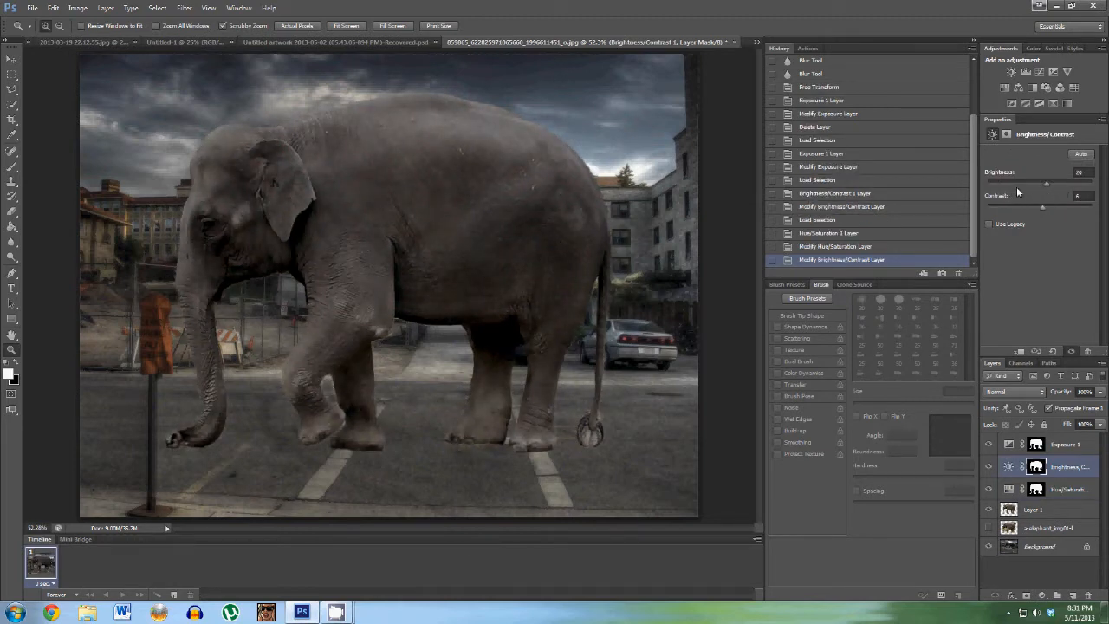
Load the elephant's pixels on Layer 1 as a selection.
left_click(1016, 508)
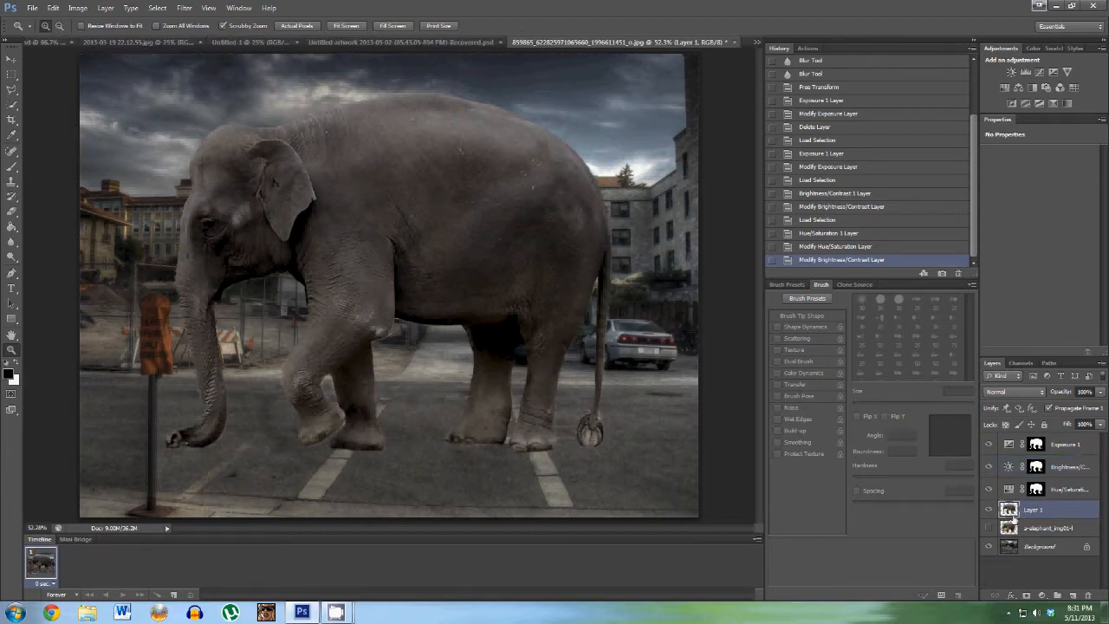
right_click(1014, 516)
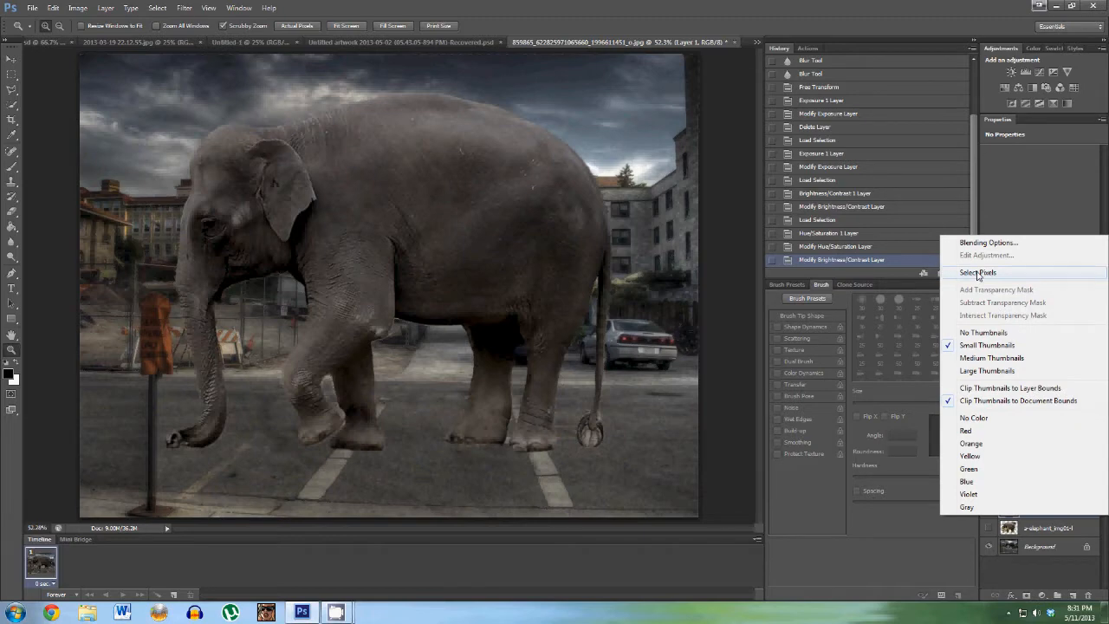
left_click(977, 274)
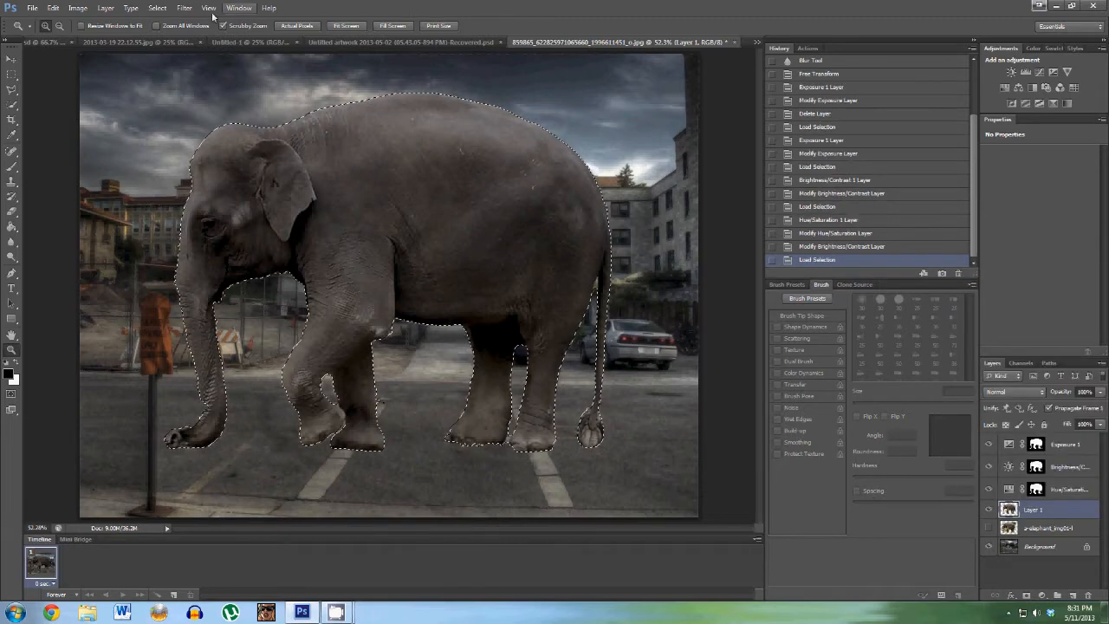
Apply a Smart Blur with a small radius, threshold 25.0, Low quality and Normal mode to the selected elephant.
left_click(183, 9)
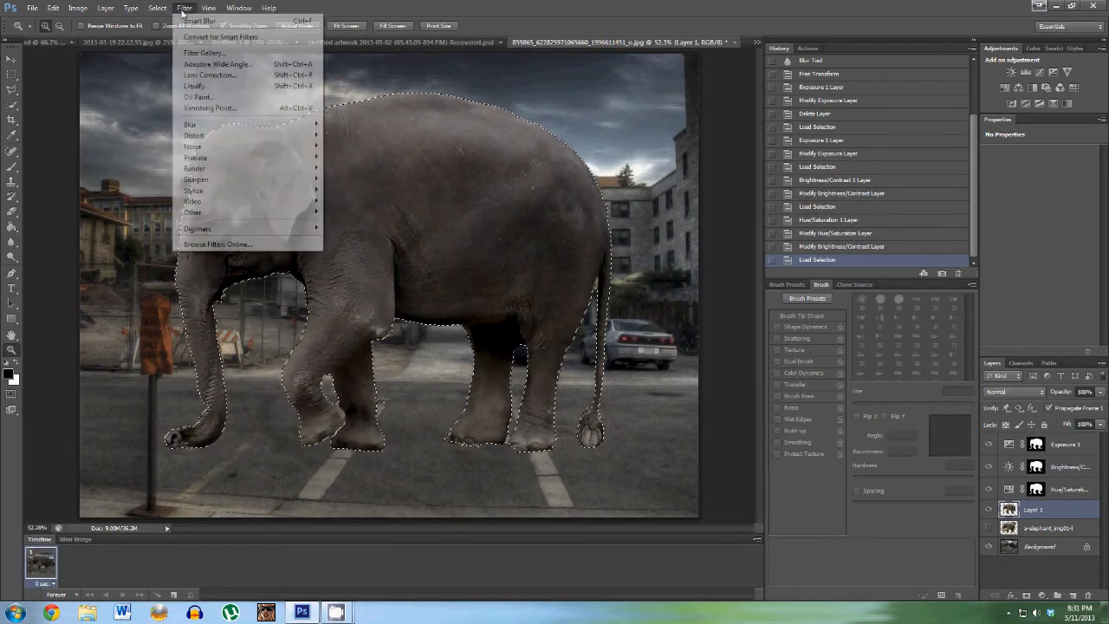
mouse_move(207, 130)
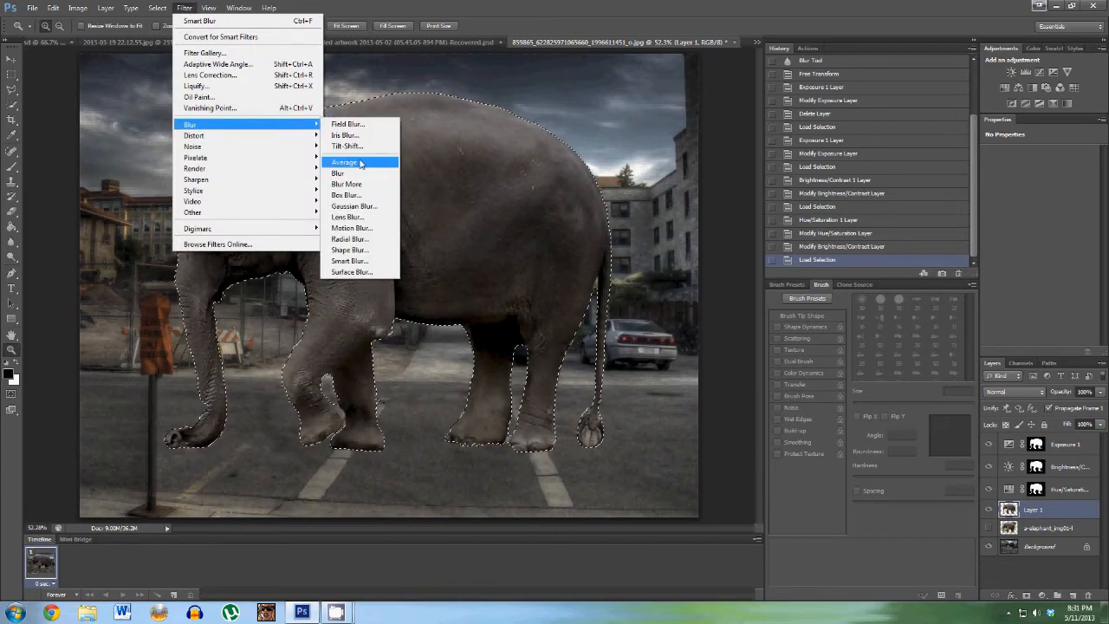
left_click(368, 261)
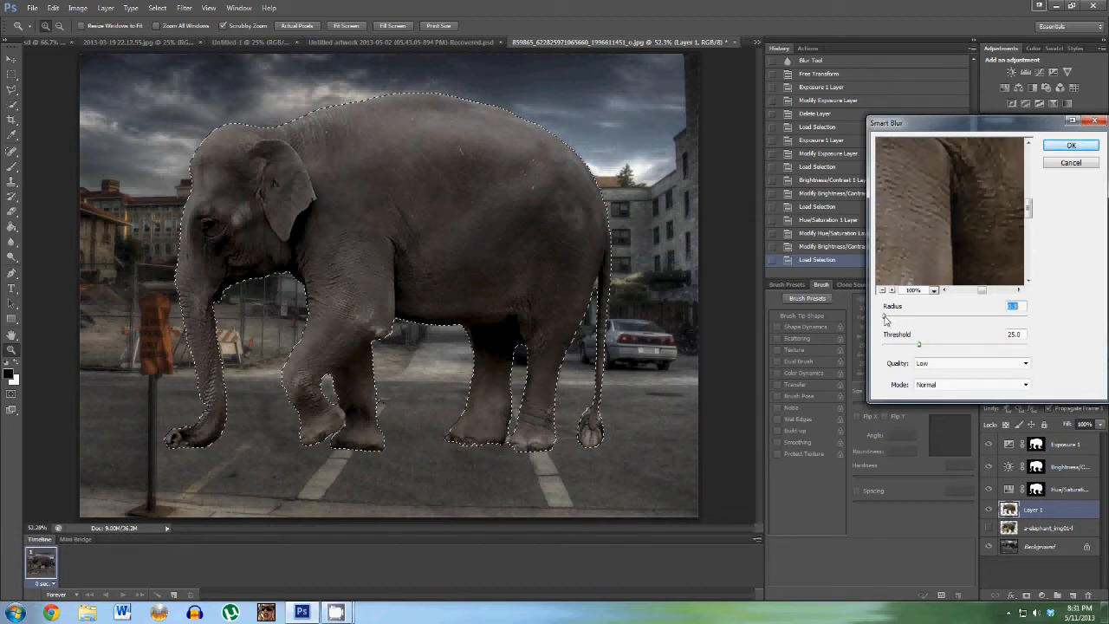
left_click(883, 289)
left_click(882, 289)
left_click(883, 290)
left_click(883, 289)
left_click(883, 289)
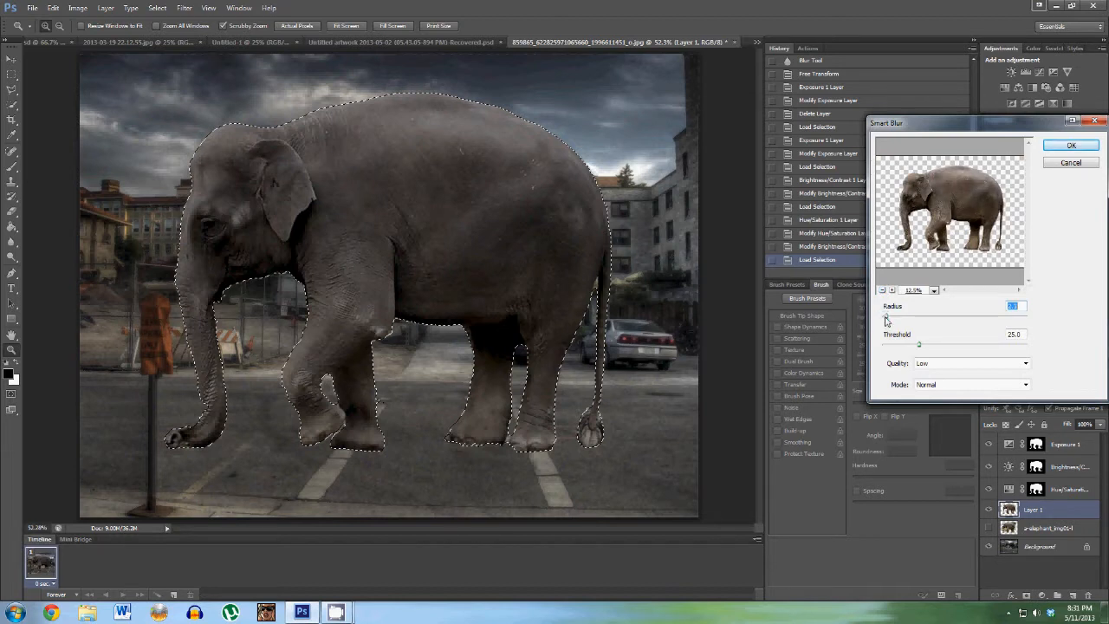
left_click_drag(886, 319, 885, 319)
left_click(1065, 145)
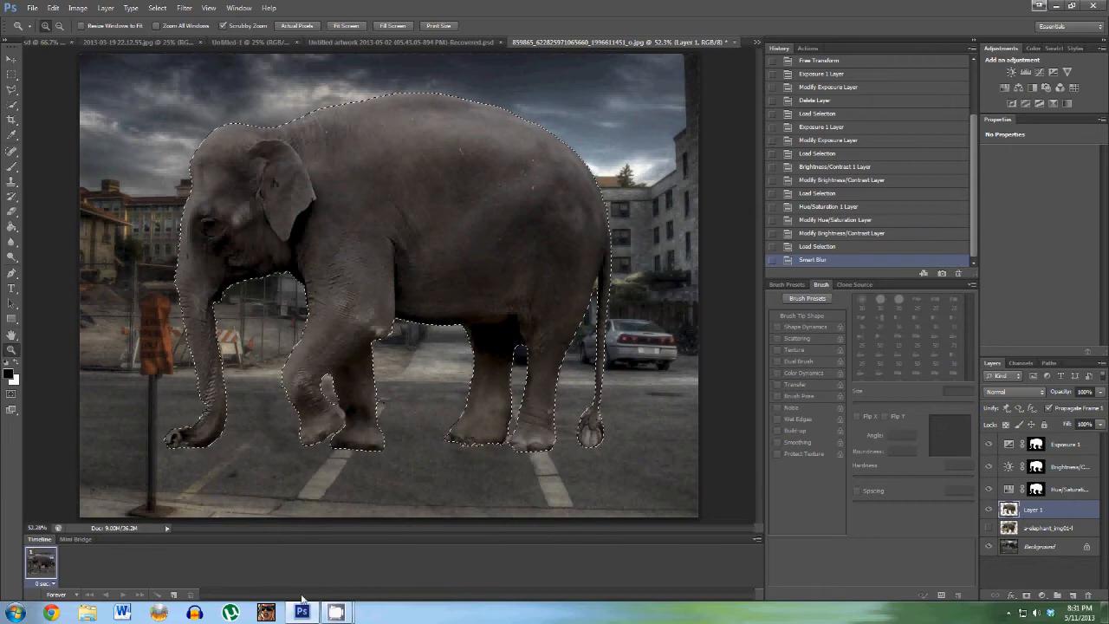
mouse_move(336, 615)
left_click(303, 553)
left_click(232, 178)
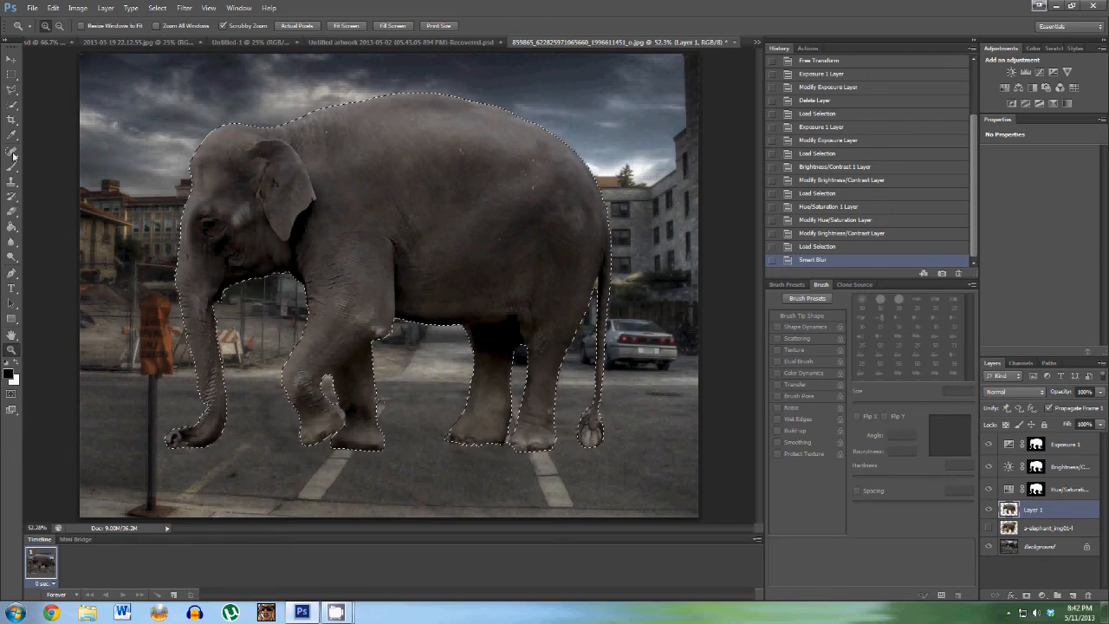
Deselect the elephant and outline a narrow strip along the edge of its forehead with the Polygonal Lasso tool.
left_click(12, 93)
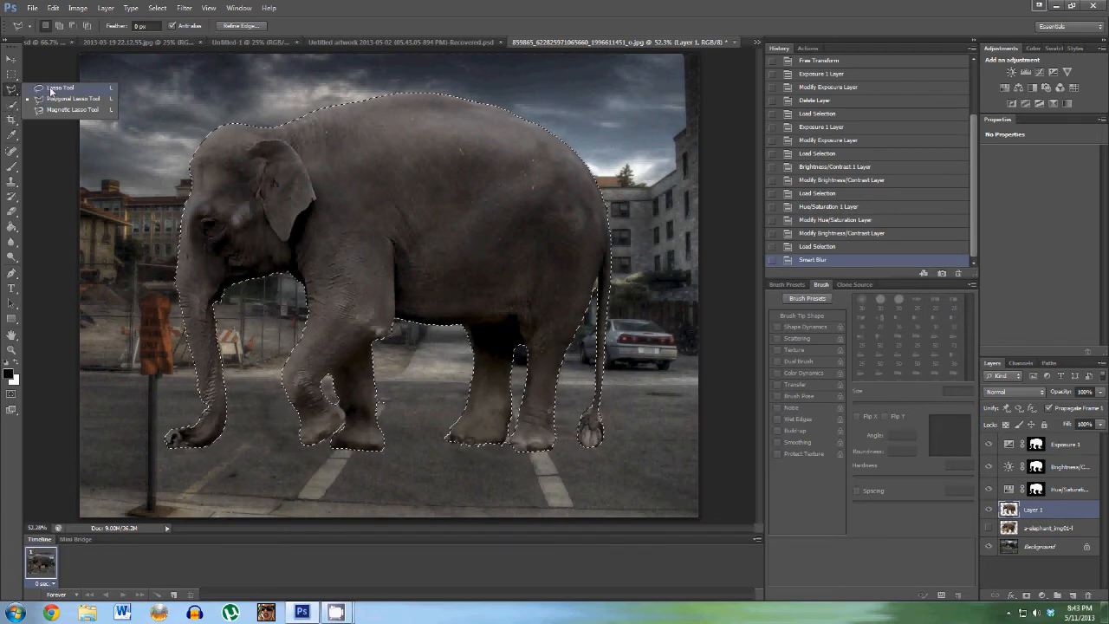
left_click(12, 349)
left_click(145, 252)
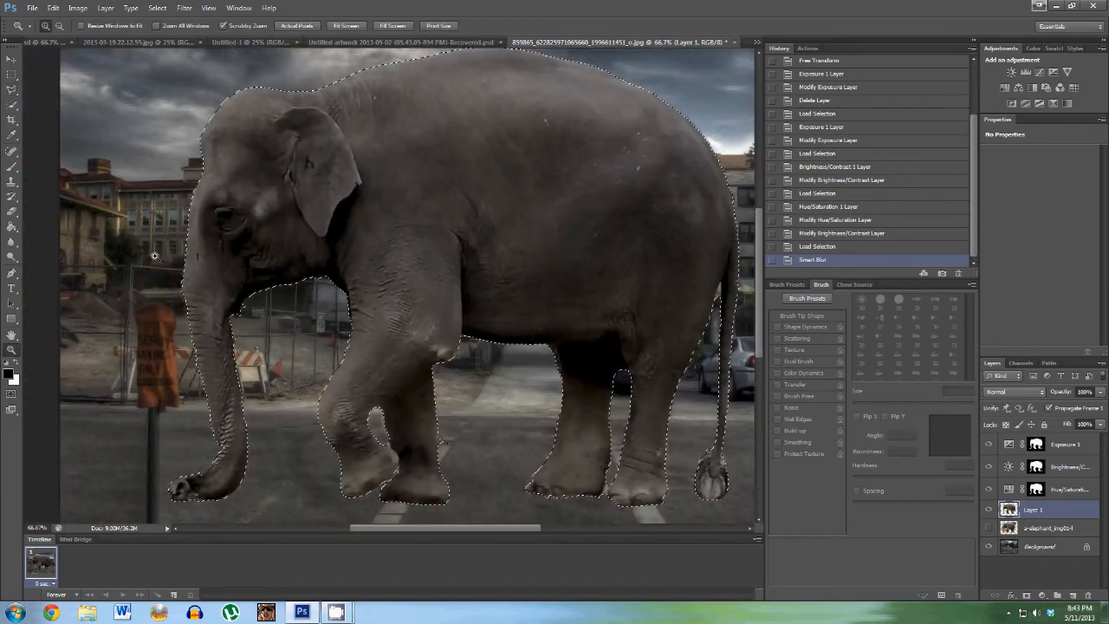
left_click(155, 257)
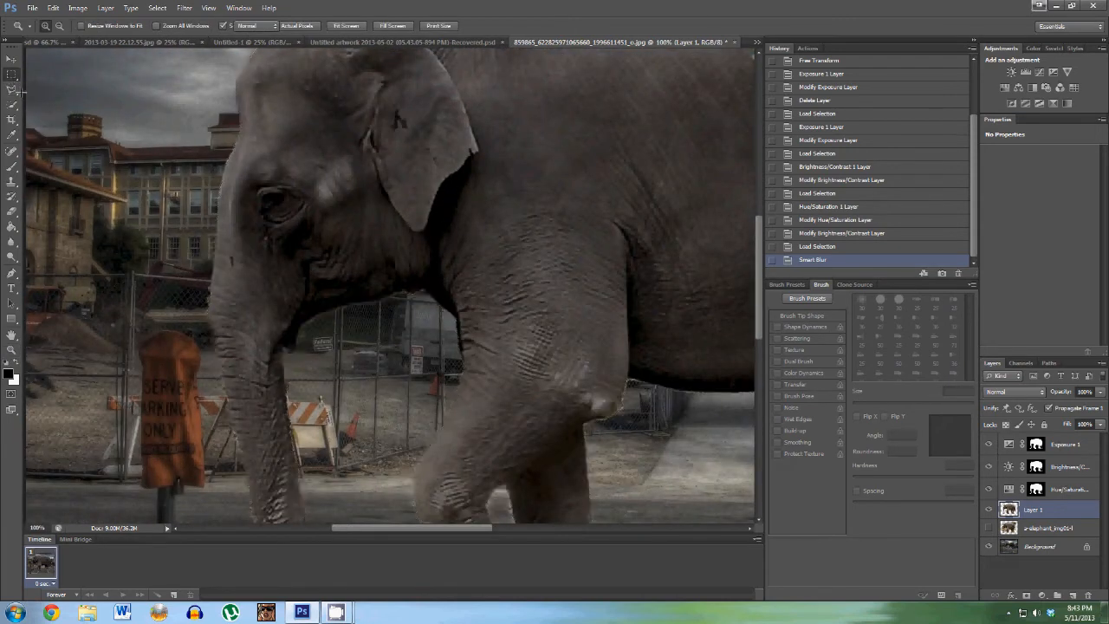
left_click(12, 88)
key("ctrl+d")
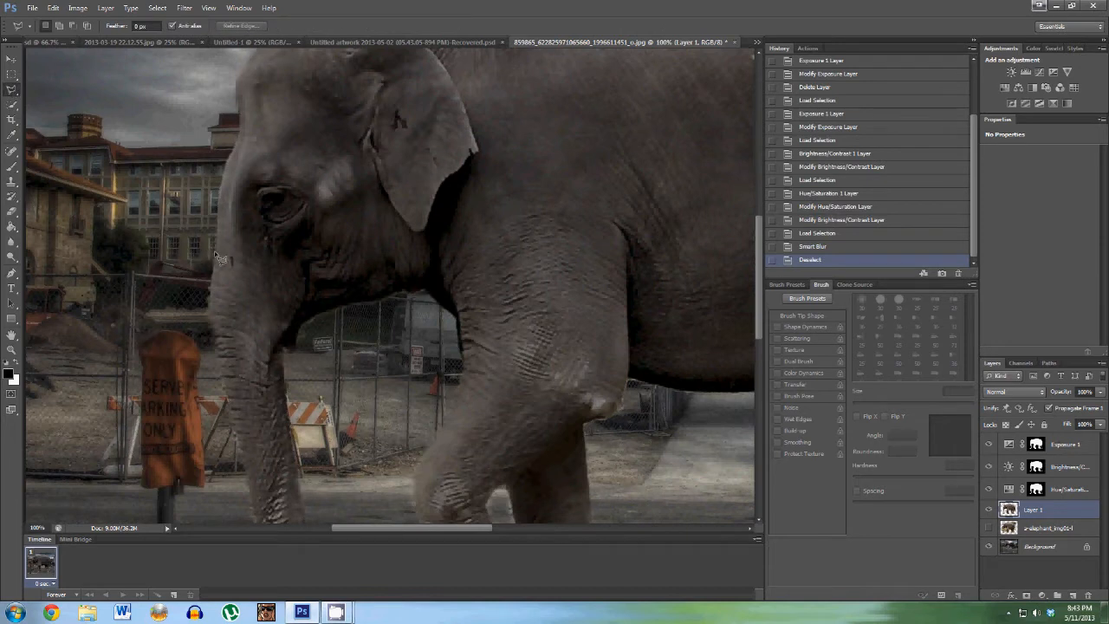
left_click(216, 239)
mouse_move(222, 215)
left_mouse_down()
mouse_move(241, 134)
mouse_move(237, 93)
mouse_move(218, 198)
mouse_move(216, 257)
left_mouse_up()
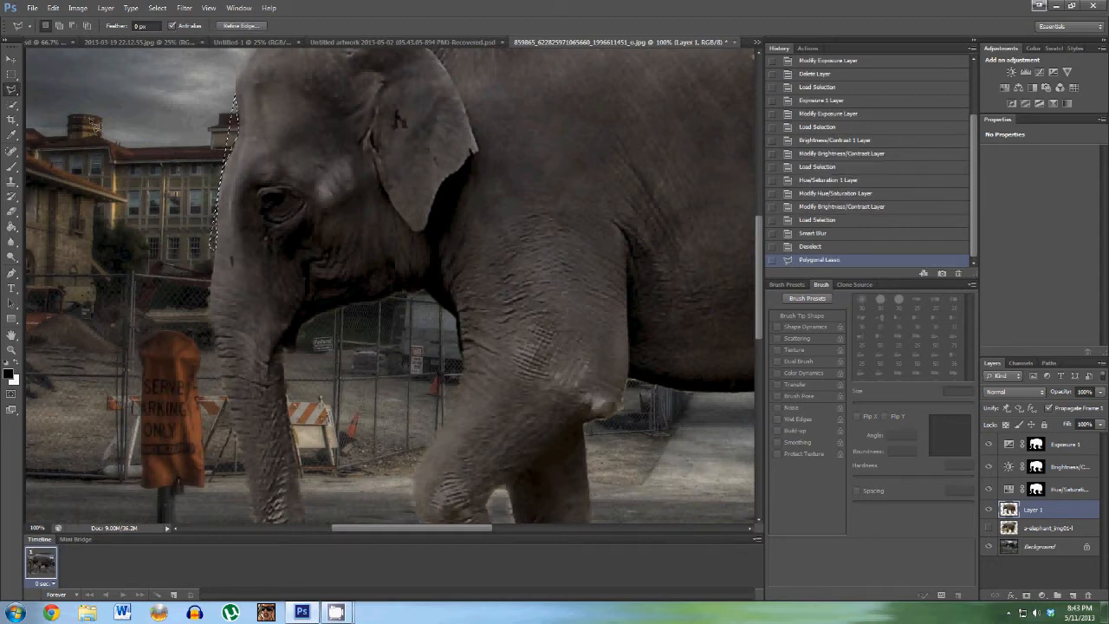
Return the document to its Smart Blur history state, discarding the deselection and the lasso outline.
left_click(10, 76)
left_click(819, 233)
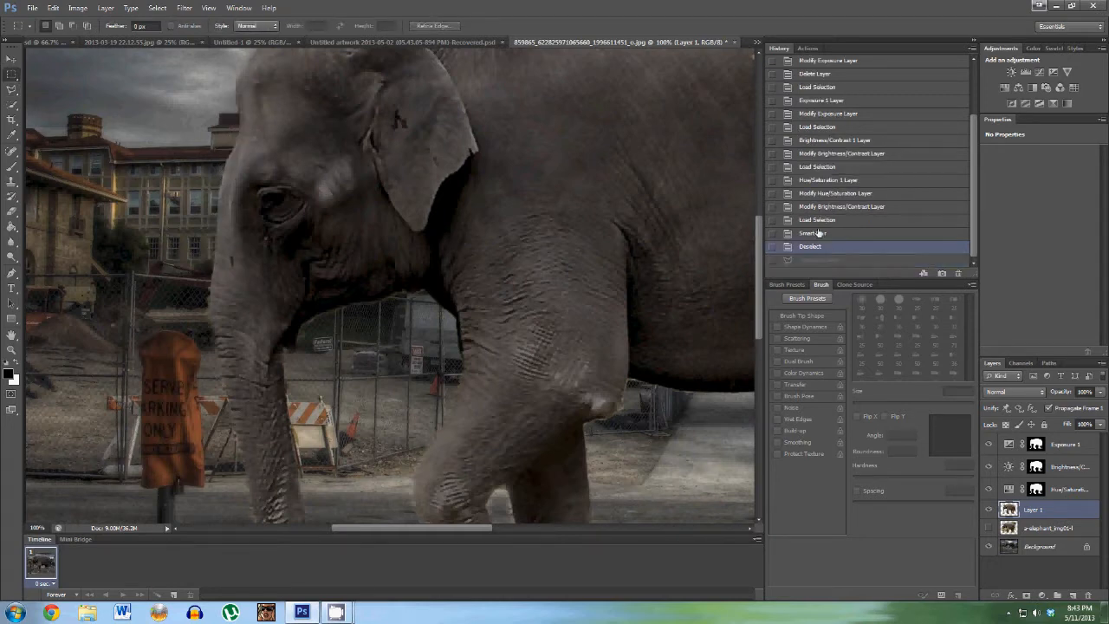
left_click(817, 219)
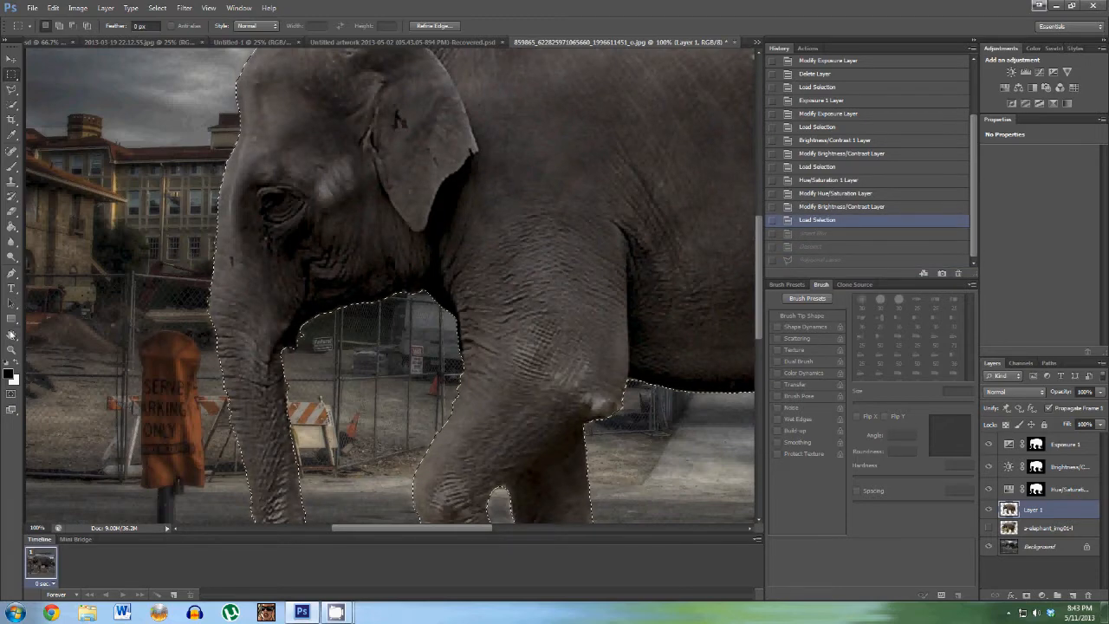
left_click(13, 349)
right_click(463, 198)
left_click(485, 208)
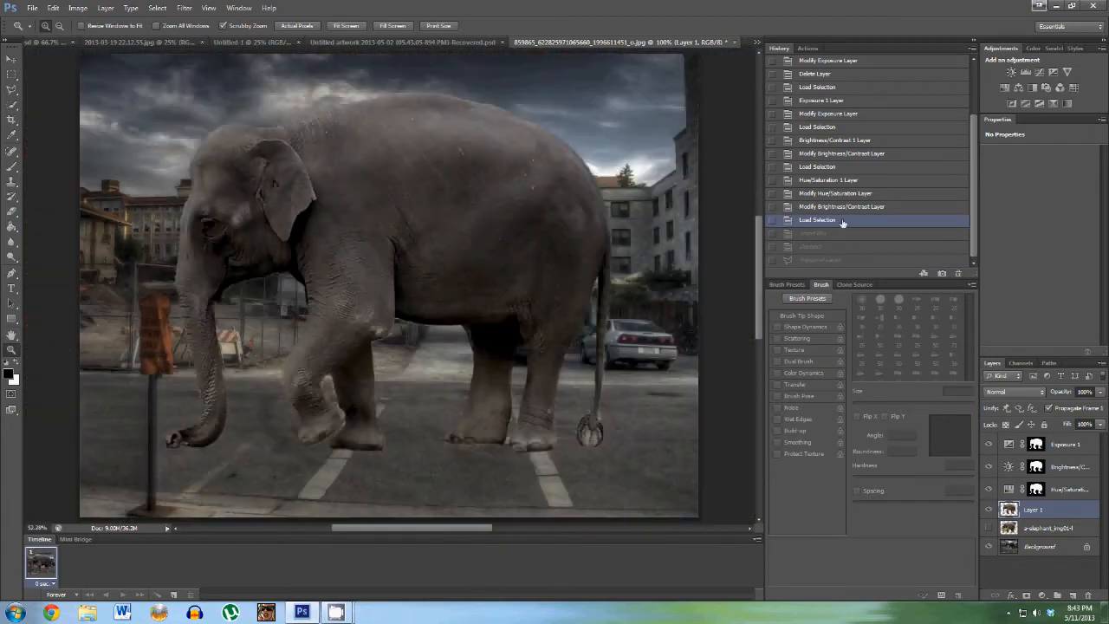
left_click(818, 234)
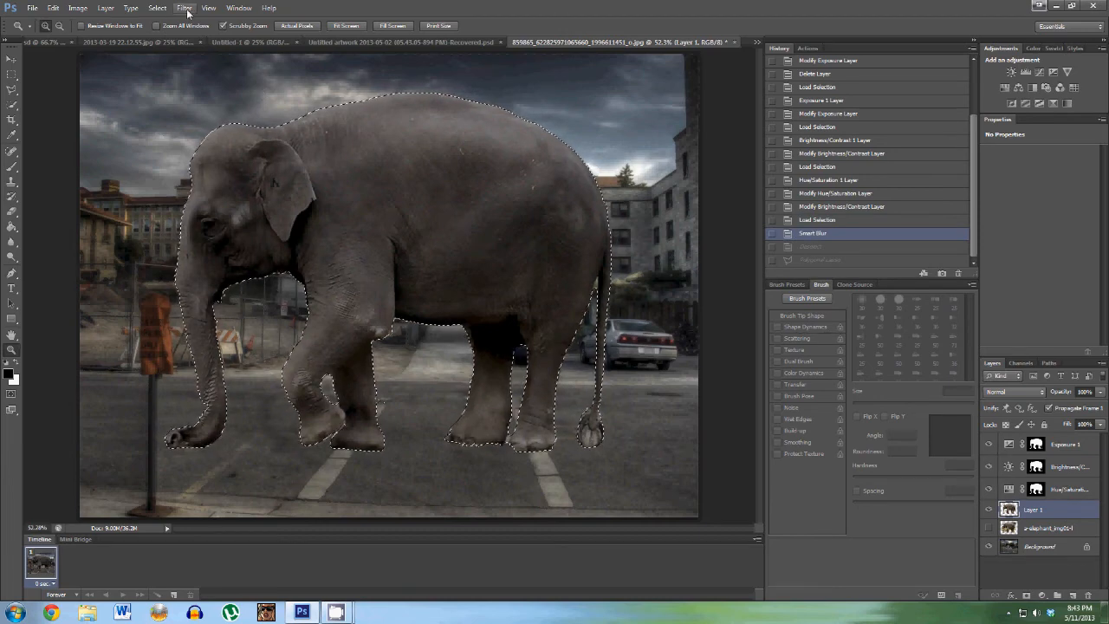
Apply the Add Noise filter with Uniform distribution to the selected elephant on Layer 1.
left_click(186, 9)
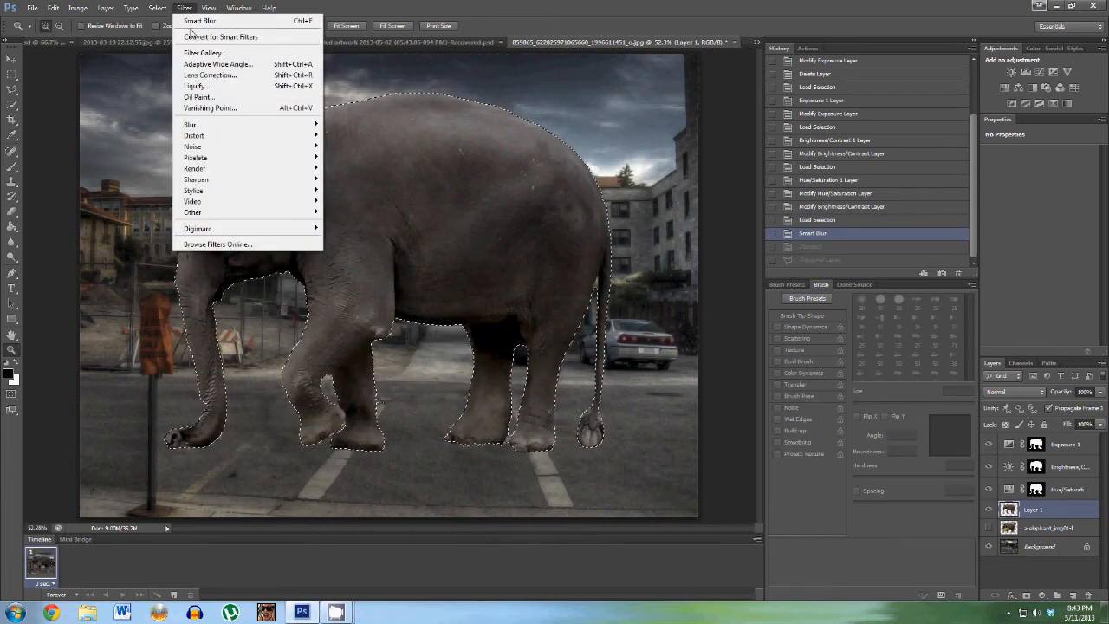
mouse_move(222, 169)
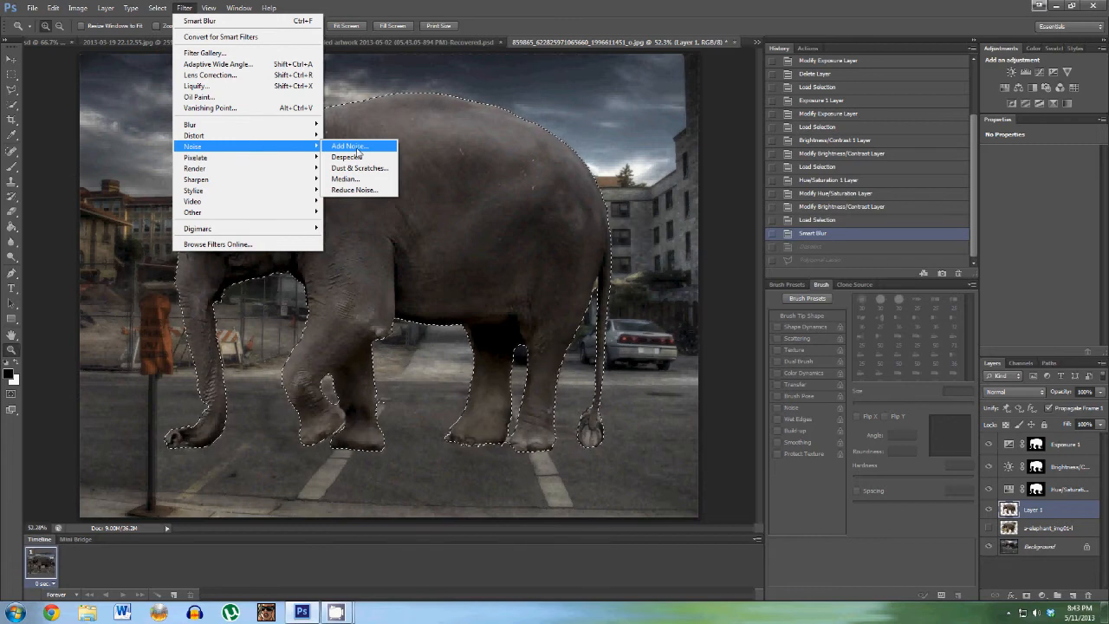
left_click(358, 147)
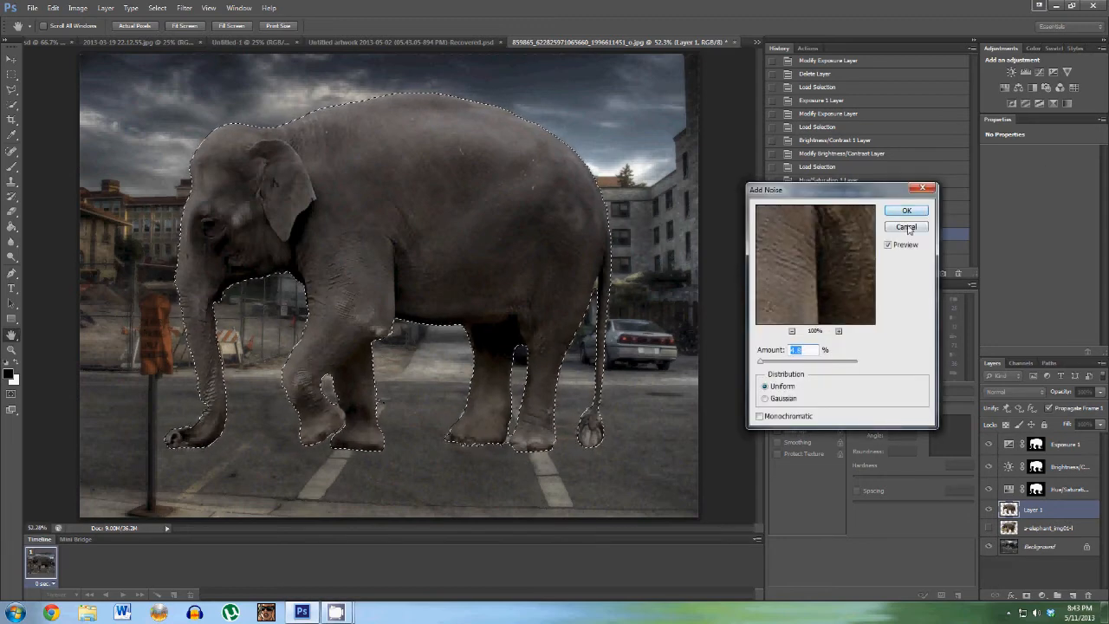
left_click(905, 212)
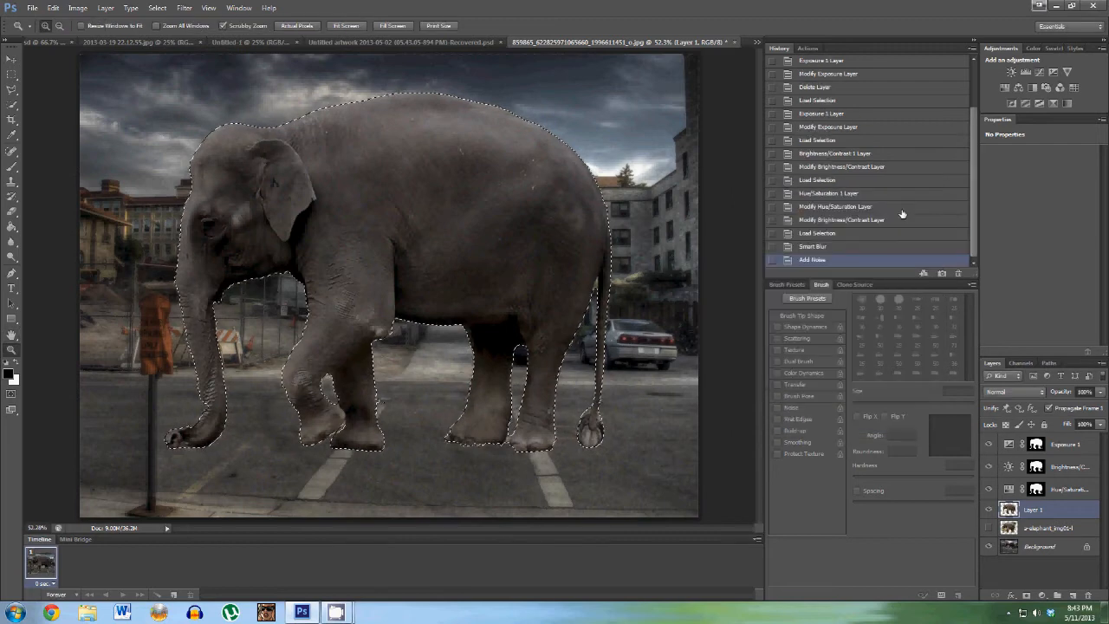
Repeat the Add Noise filter once on the elephant and clear the selection.
left_click(179, 9)
left_click(179, 10)
left_click(180, 9)
left_click(192, 20)
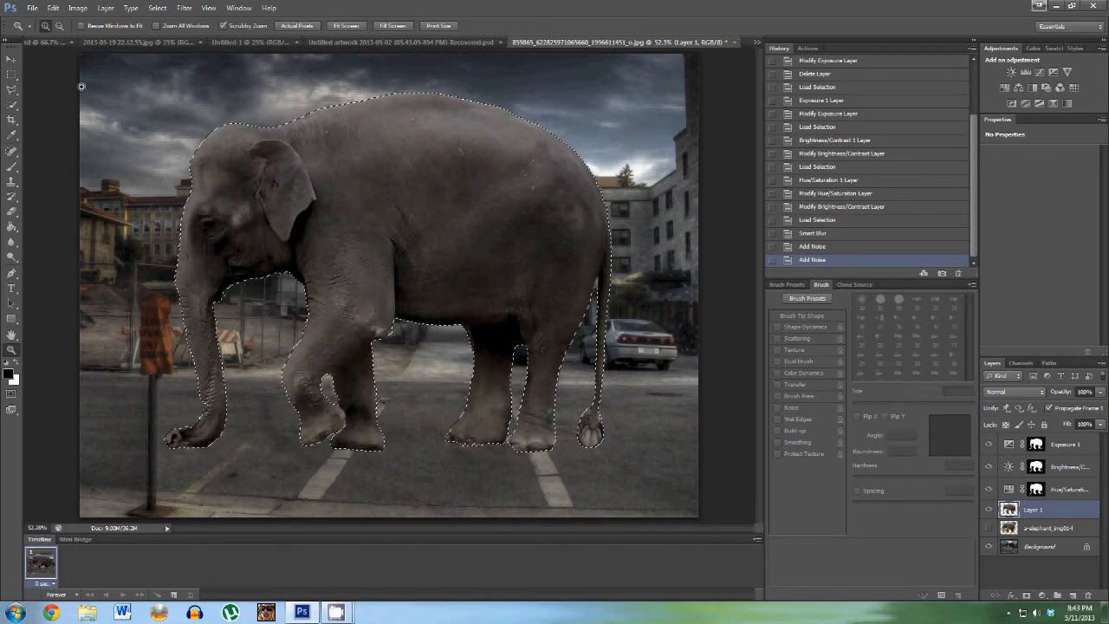
left_click(12, 75)
left_click(96, 108)
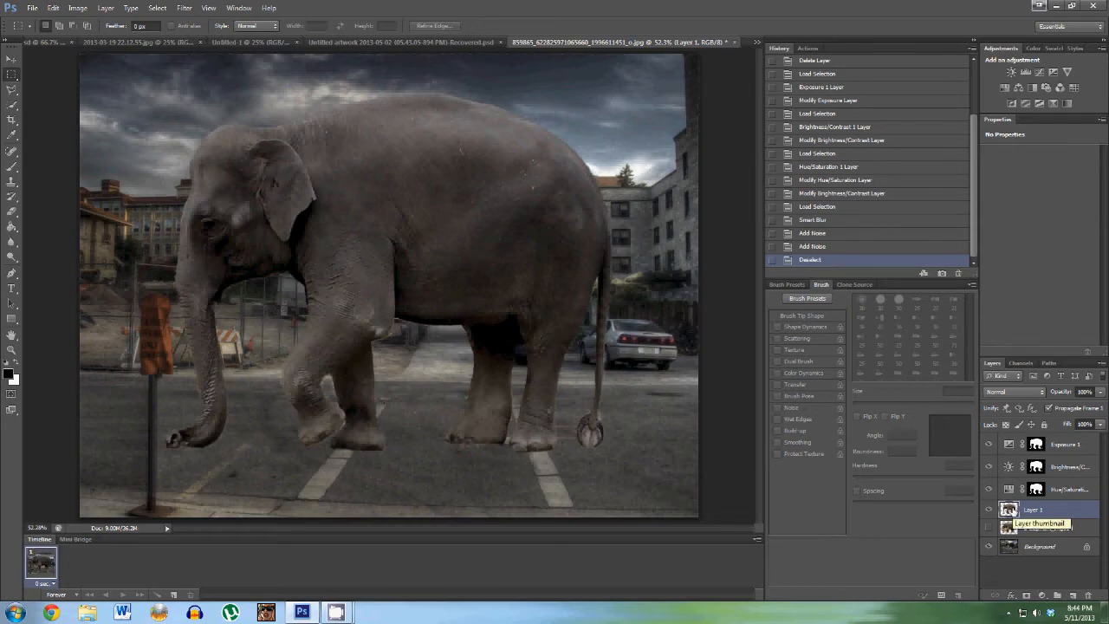
Load Layer 1's pixels as a selection and add an Exposure adjustment layer with exposure set to -20.00.
right_click(1007, 509)
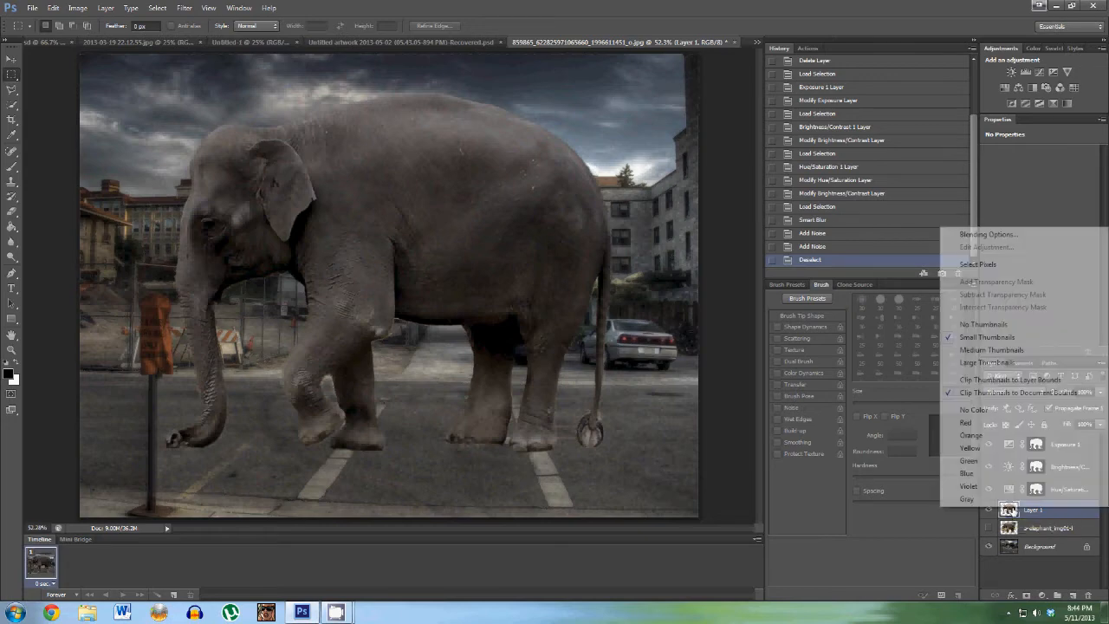
left_click(995, 264)
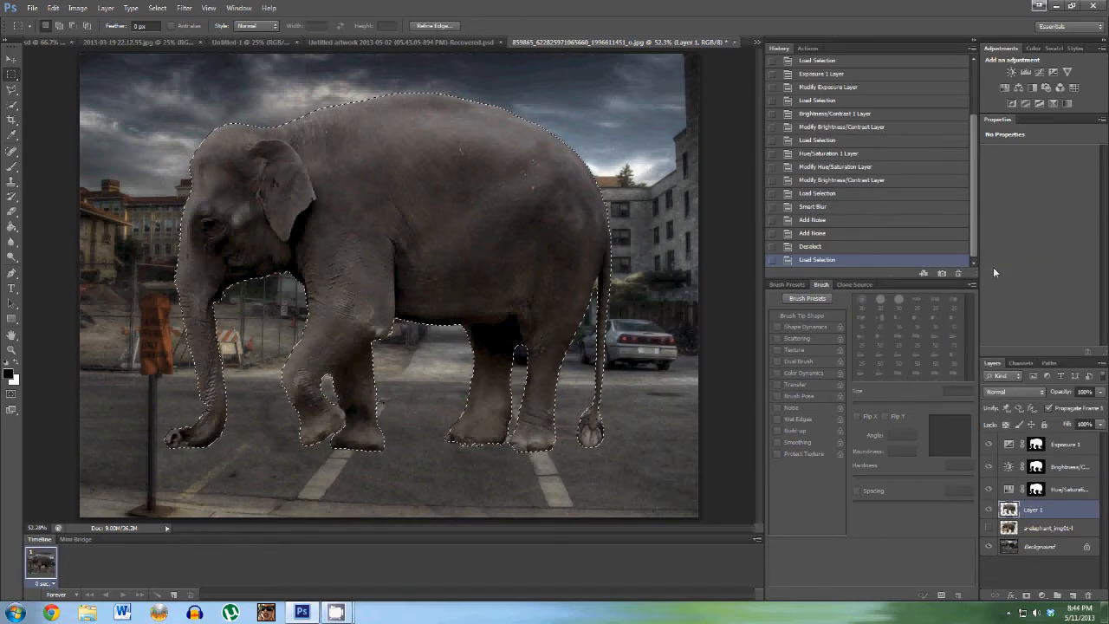
left_click(1054, 73)
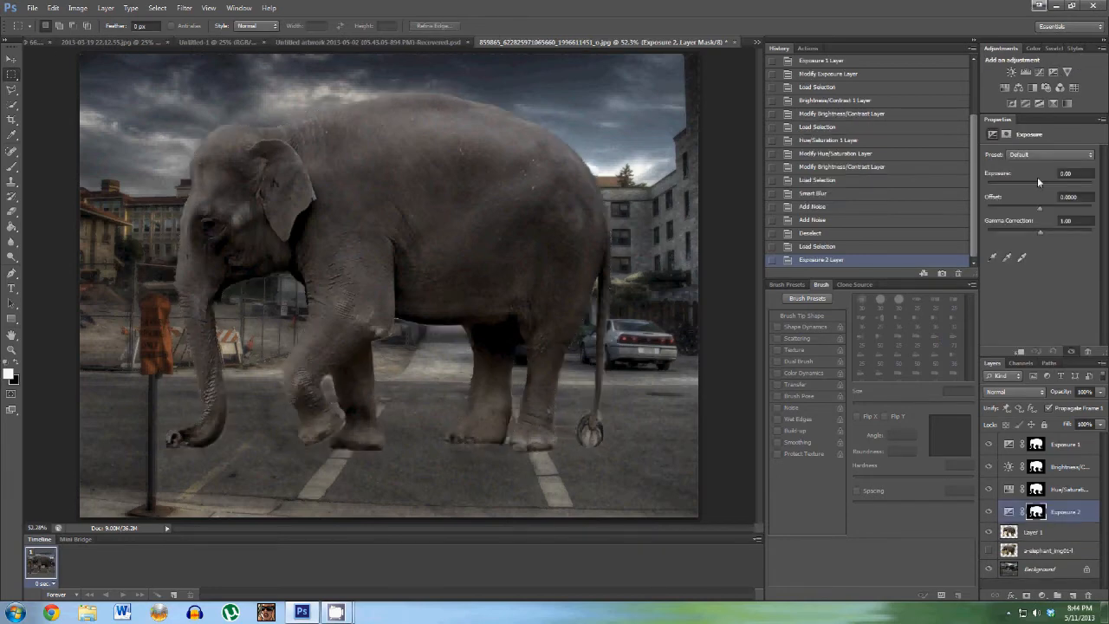
left_click_drag(1040, 186, 923, 184)
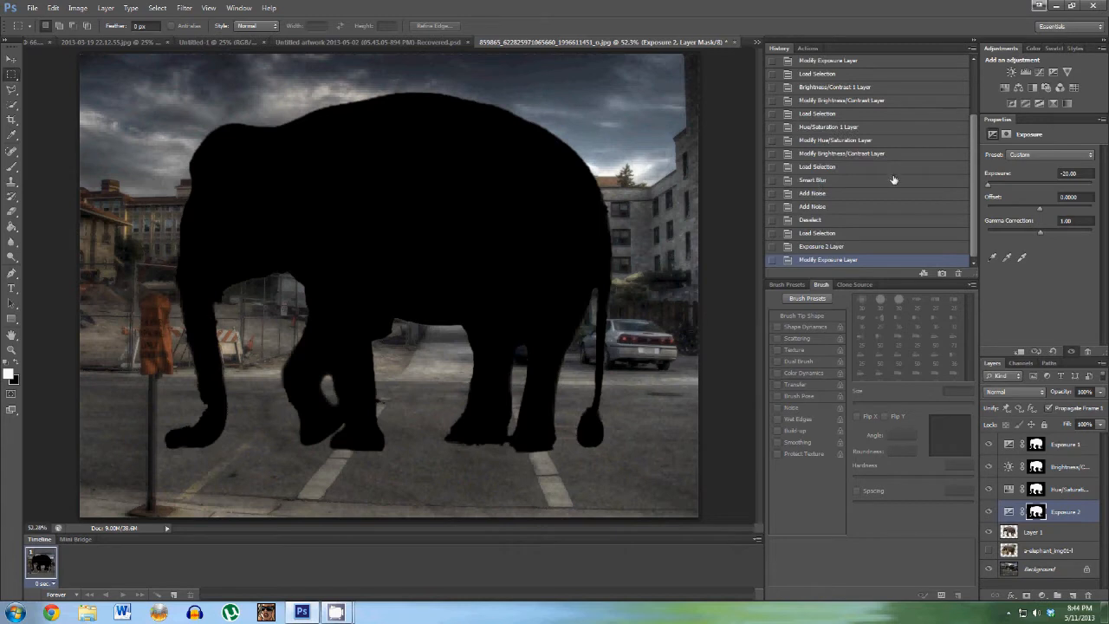
Rotate the black silhouette's mask on the Exposure 2 layer by about 172 degrees with Free Transform and move it downward.
right_click(407, 278)
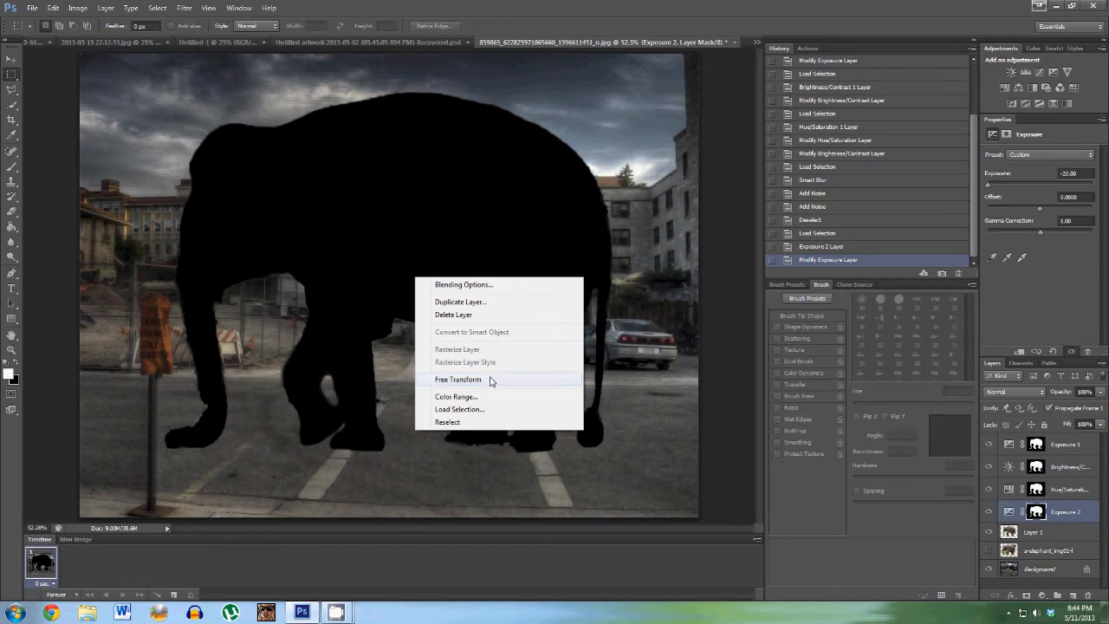
left_click(490, 379)
right_click(482, 241)
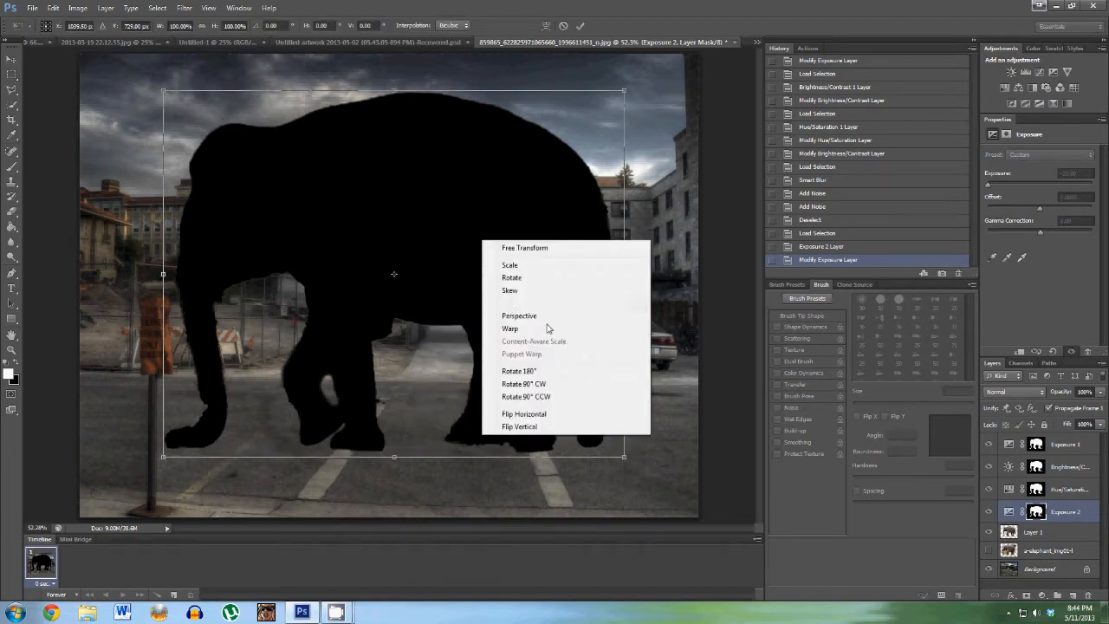
left_click(515, 278)
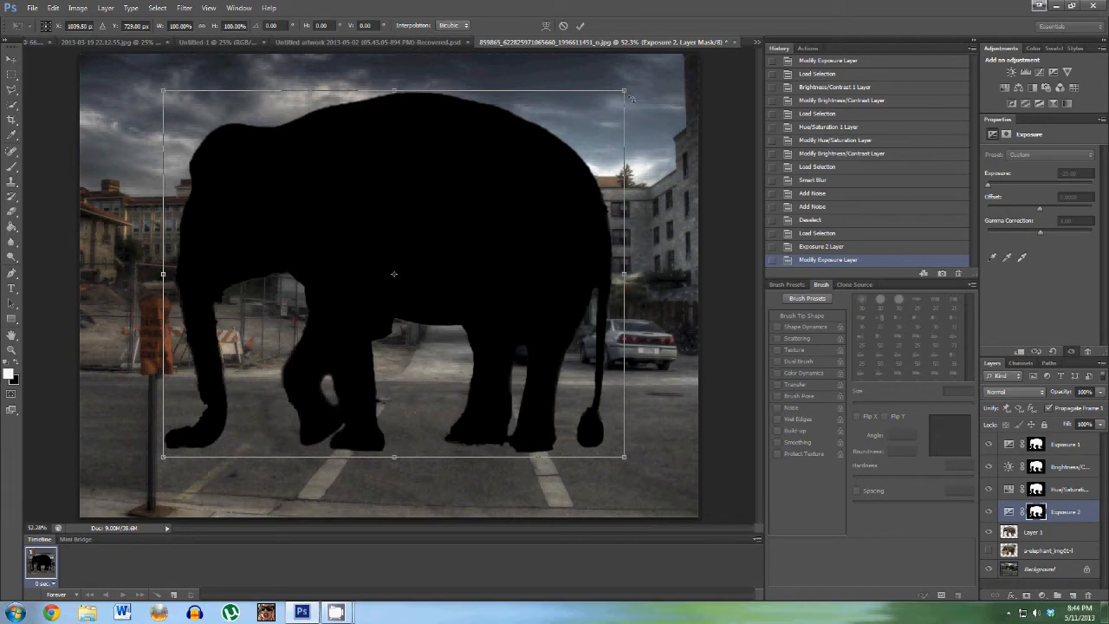
left_click_drag(654, 147, 373, 467)
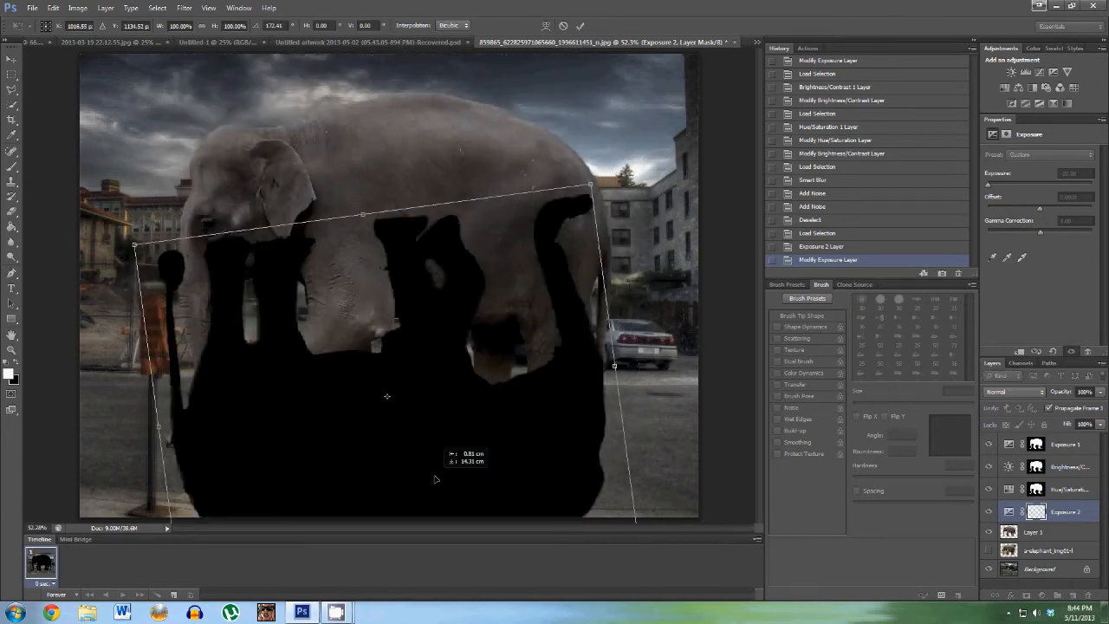
Flip the black silhouette on the Exposure 2 mask horizontally and reposition it over the elephant's lower body.
right_click(441, 473)
left_click(472, 453)
left_click_drag(454, 427, 490, 474)
left_click_drag(490, 479, 486, 343)
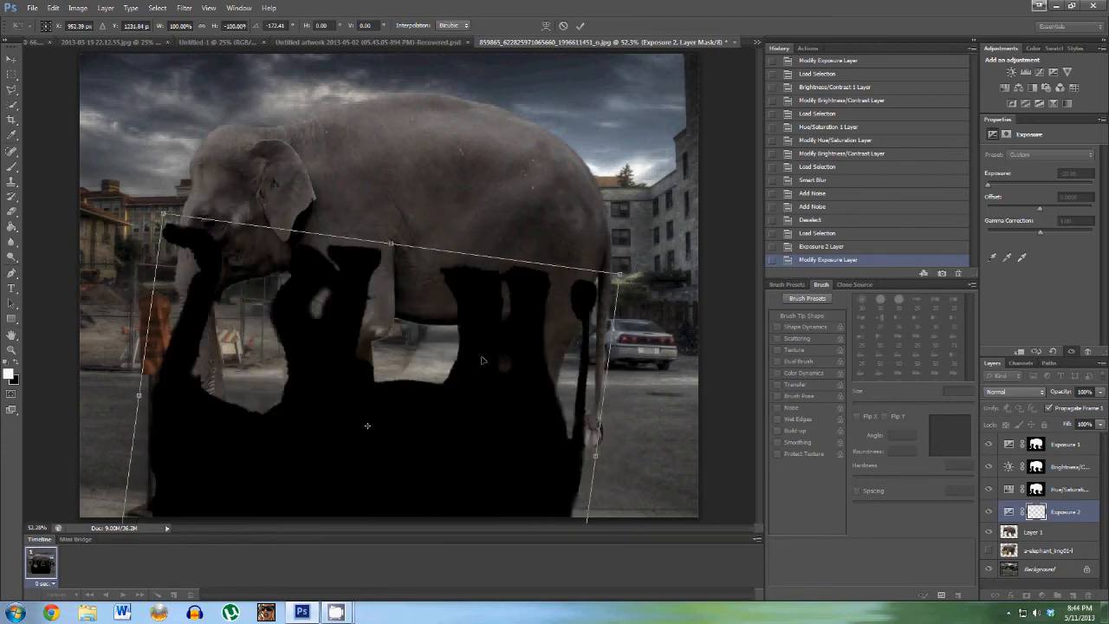
Narrow the feet end of the silhouette with Perspective and scale it to about 105.9% width.
right_click(482, 357)
left_click(516, 435)
left_click_drag(169, 219, 238, 284)
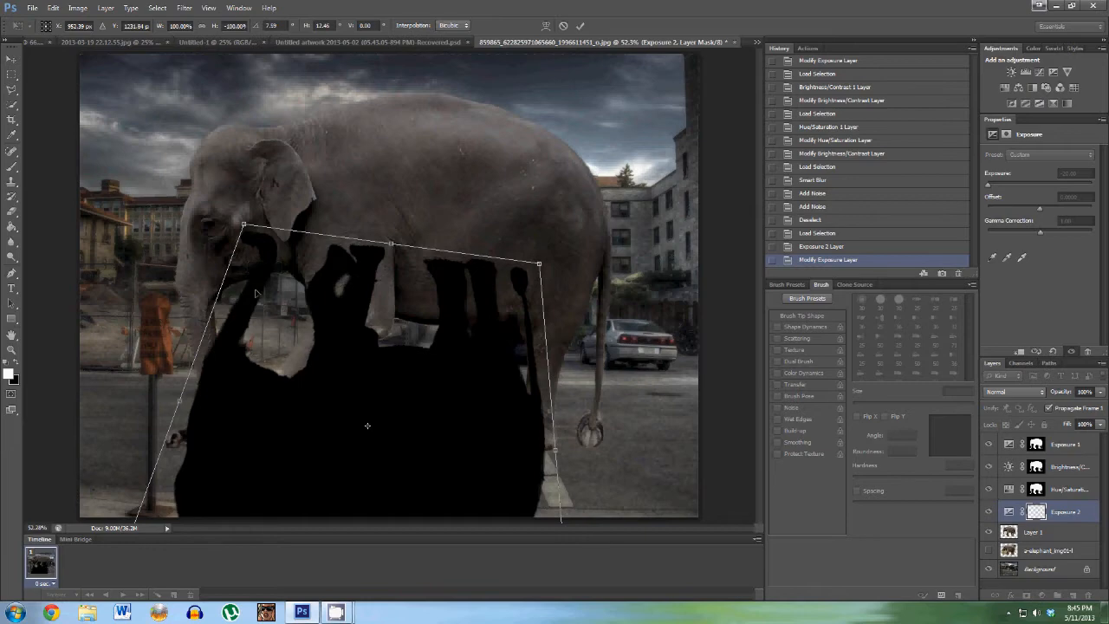
right_click(255, 290)
left_click(293, 316)
left_click_drag(244, 225, 231, 227)
Rotate the silhouette to about -4 degrees and move it down so its legs start just below the elephant's feet.
right_click(274, 280)
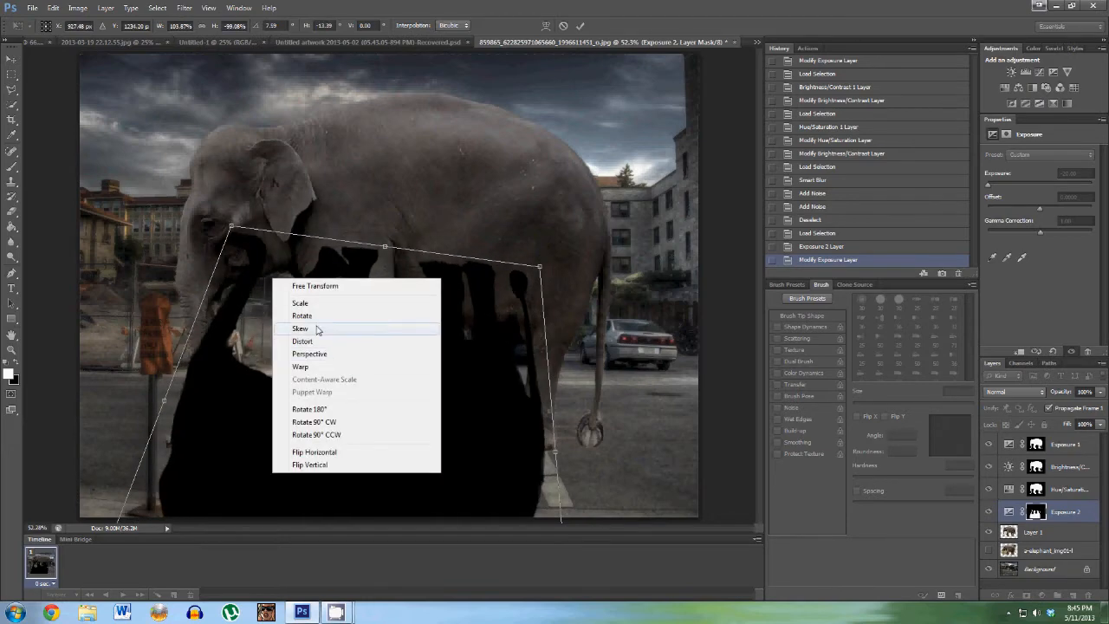
left_click(299, 329)
left_click_drag(508, 246, 498, 243)
right_click(472, 364)
left_click(437, 335)
left_click_drag(474, 461, 460, 517)
left_click_drag(482, 440, 438, 484)
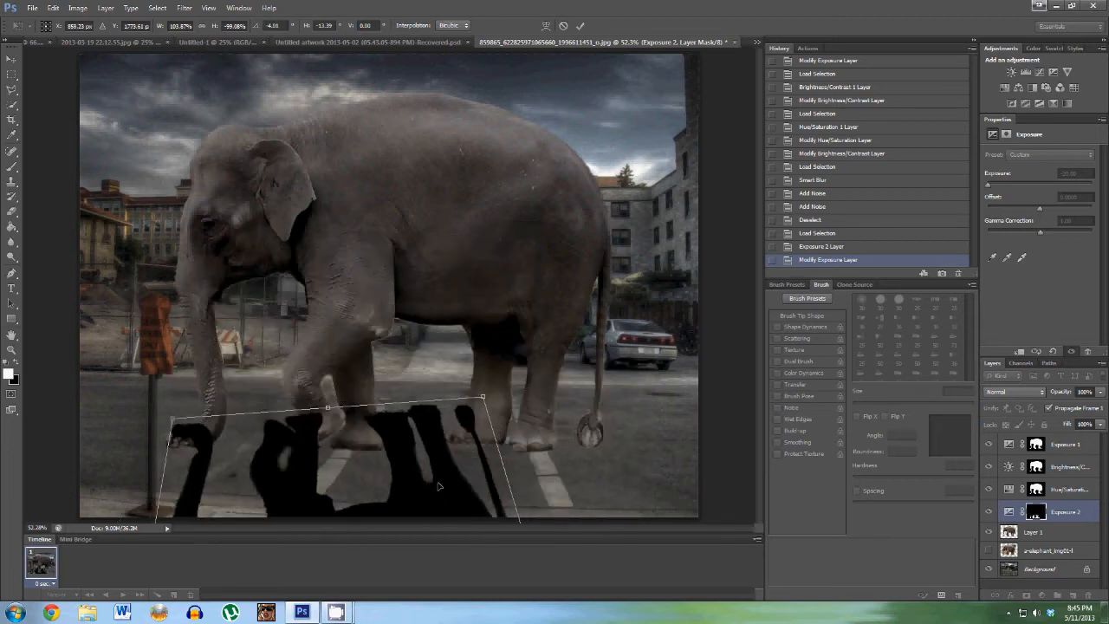
Scale the silhouette to about 141.5% width and shift it so the shadow legs span from trunk to tail.
right_click(438, 487)
left_click(485, 313)
left_click_drag(483, 397, 600, 400)
left_click_drag(501, 446, 495, 462)
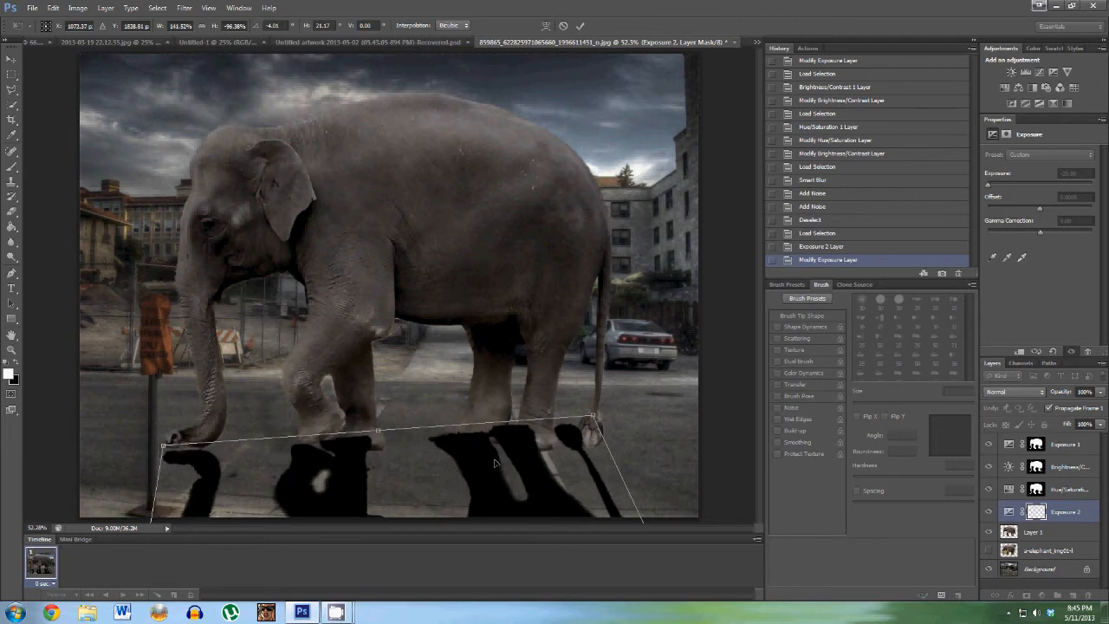
Rotate the silhouette to about -0.07 degrees so its feet edge is level, and align it beneath the elephant's feet.
right_click(521, 451)
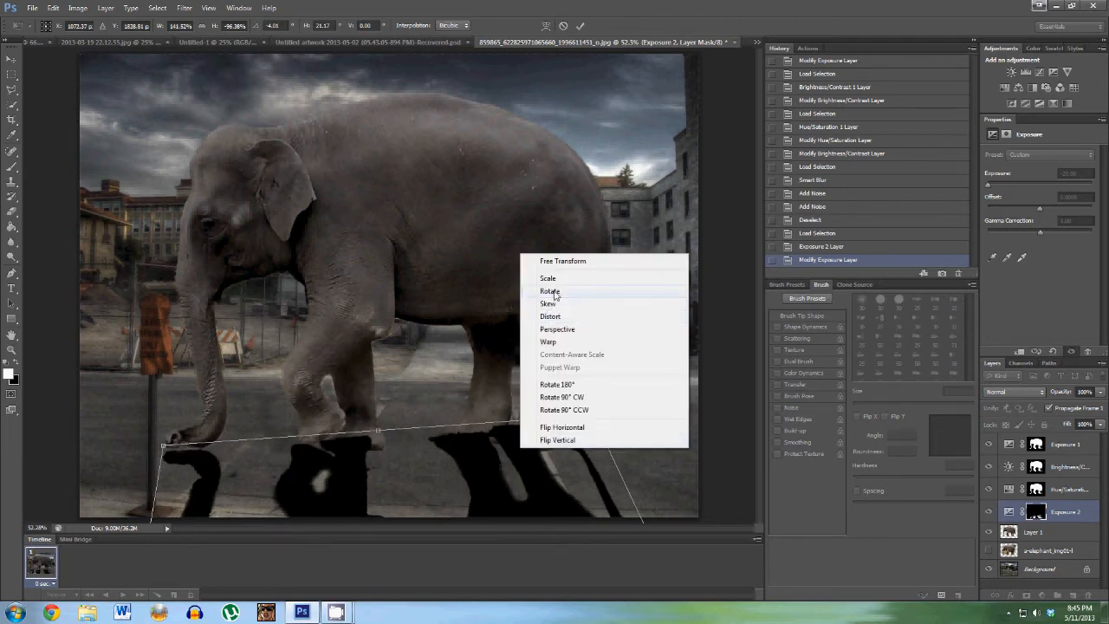
left_click(554, 293)
left_click_drag(164, 448, 182, 445)
left_click_drag(326, 472, 327, 485)
left_click_drag(175, 443, 185, 442)
left_click_drag(313, 491, 303, 494)
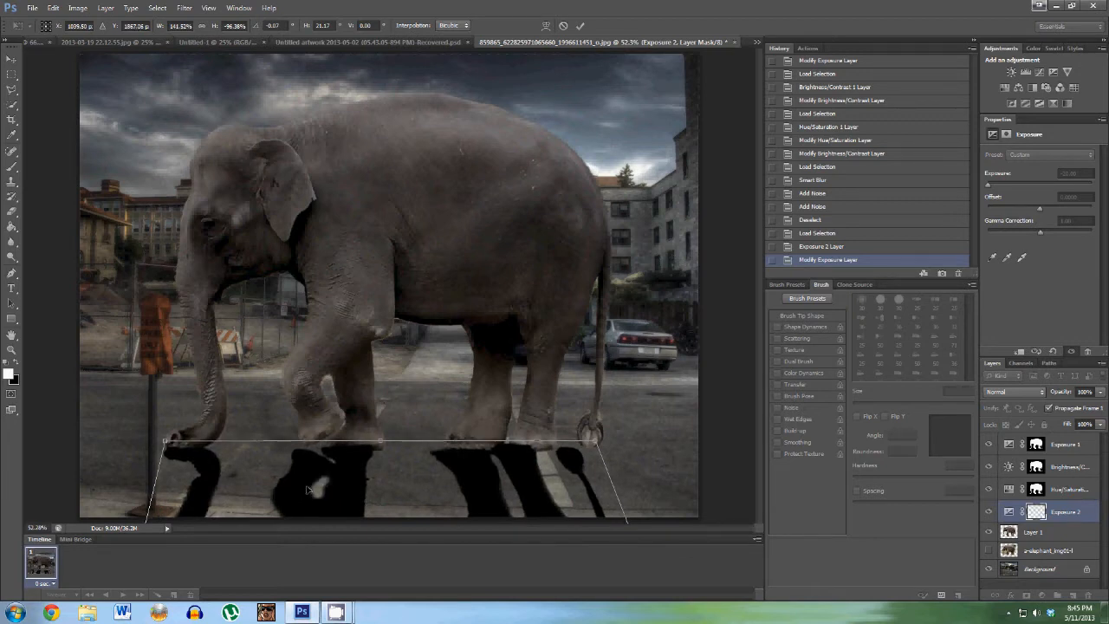
Scale the silhouette to about 149.5% width and -91.2% height, and nudge it up against the elephant's feet.
right_click(568, 457)
left_click(606, 288)
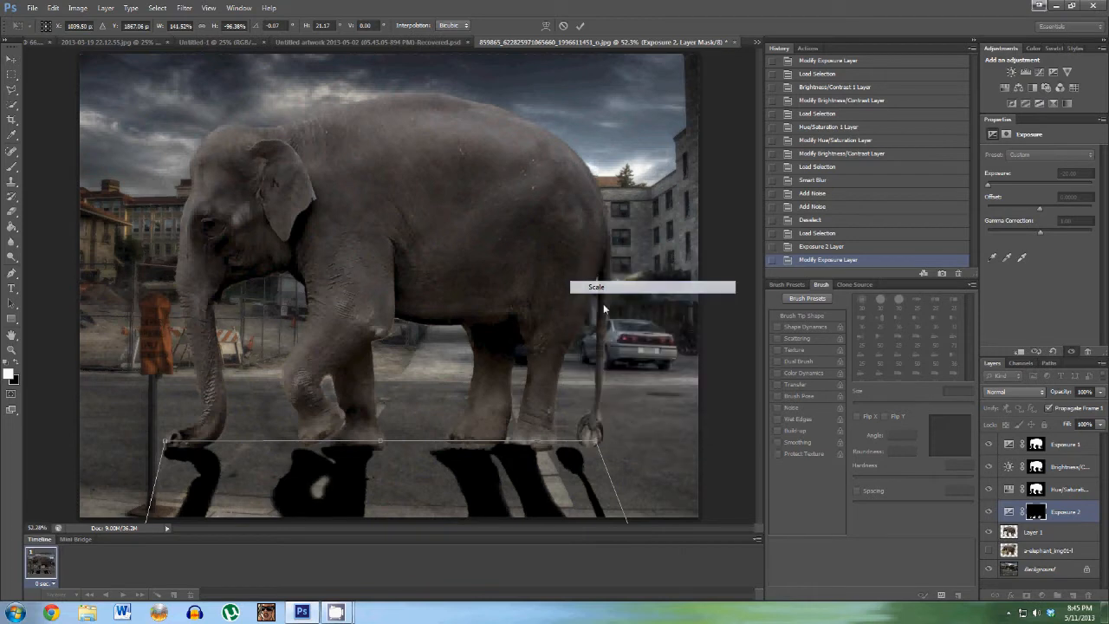
left_click_drag(595, 442, 620, 439)
right_click(552, 450)
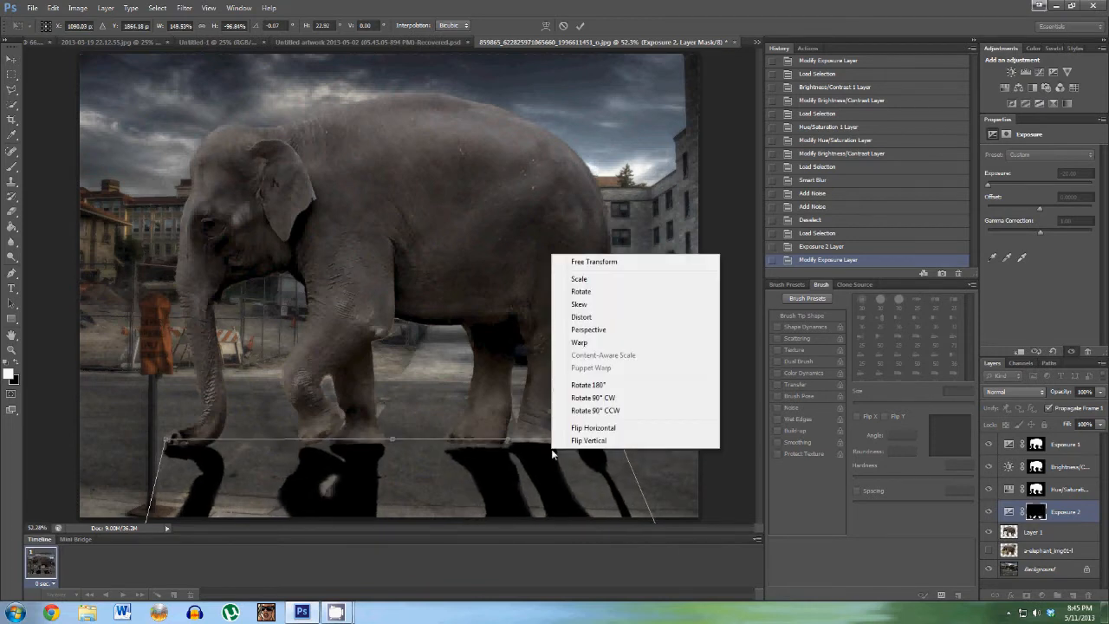
left_click(480, 462)
right_click(393, 443)
left_click(368, 455)
left_click_drag(390, 440, 386, 457)
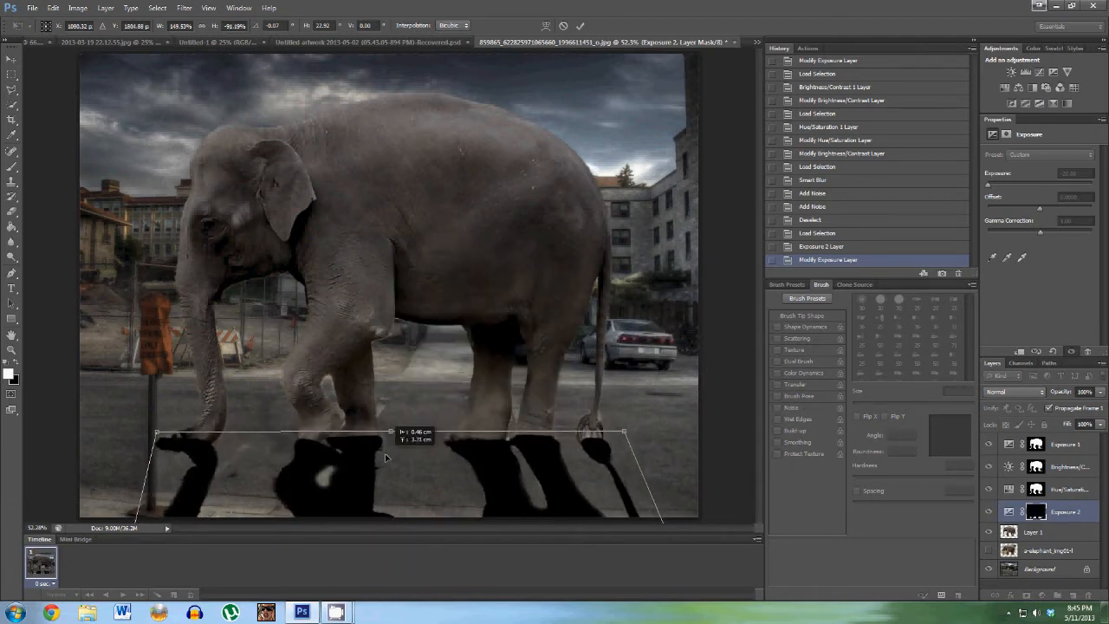
Warp the silhouette slightly downward near the front feet and apply the transform.
right_click(386, 458)
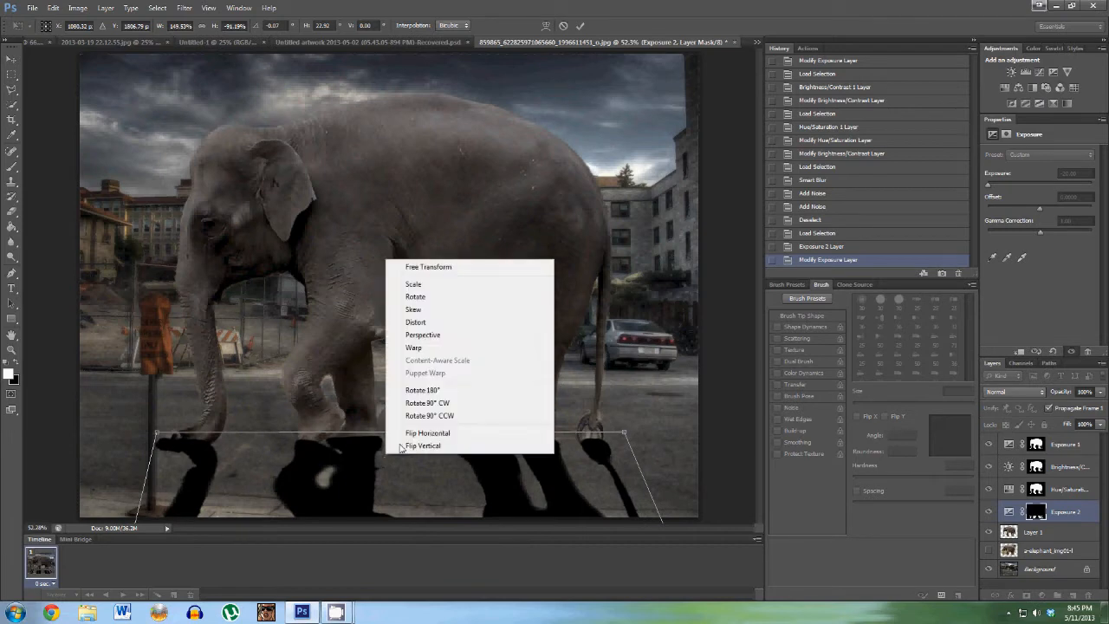
left_click(428, 349)
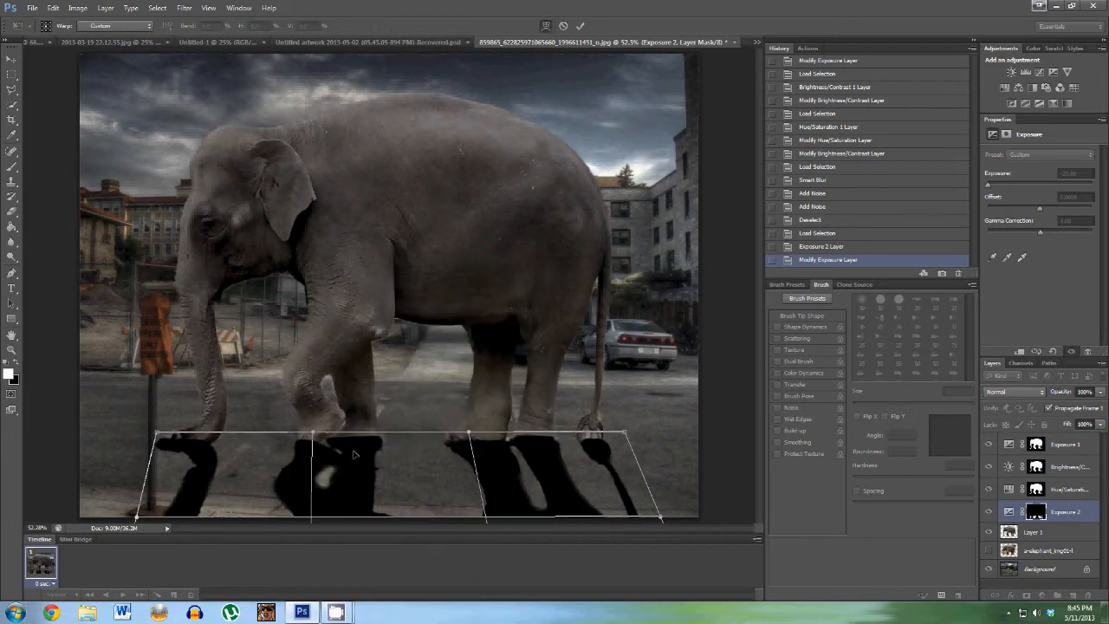
left_click_drag(346, 450, 343, 458)
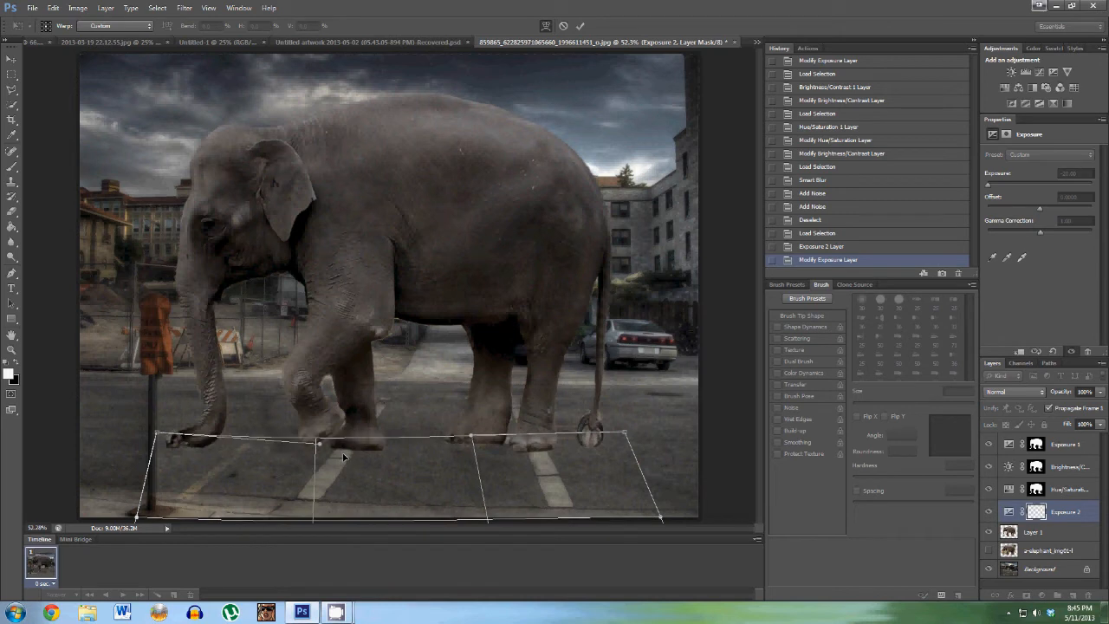
left_click(579, 25)
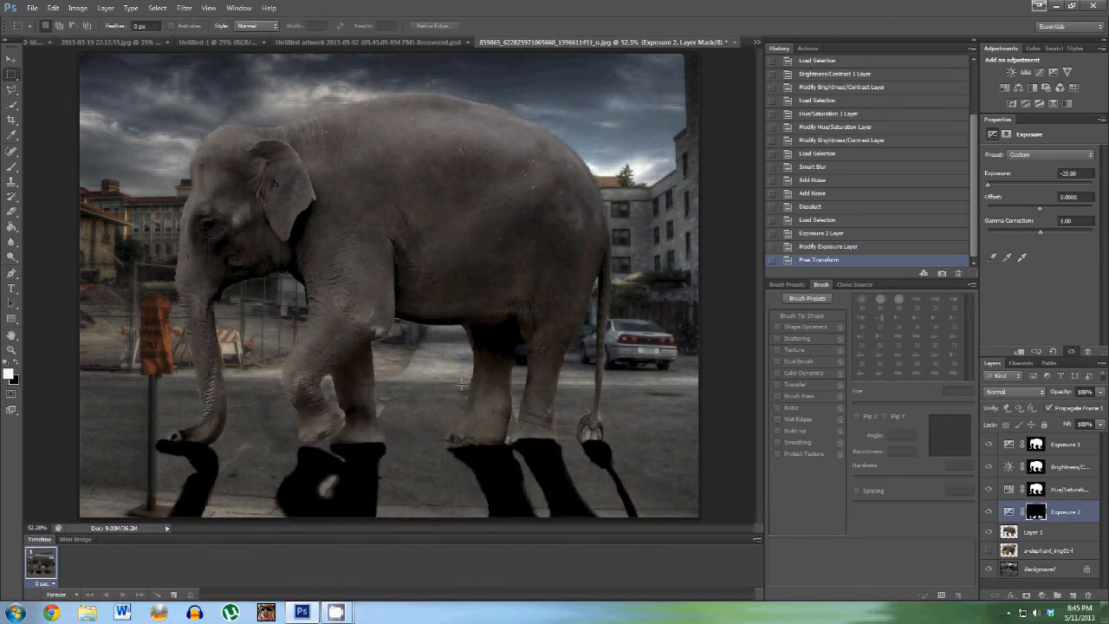
right_click(364, 473)
left_click(381, 415)
right_click(367, 520)
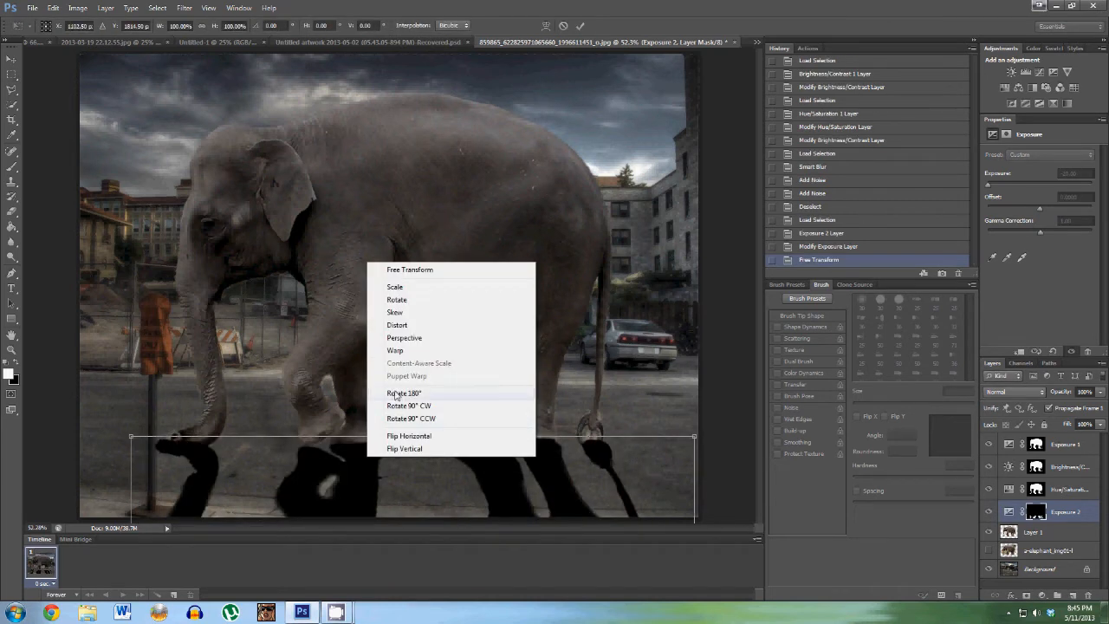
left_click(390, 350)
left_click_drag(365, 452, 374, 402)
left_click(563, 25)
right_click(351, 465)
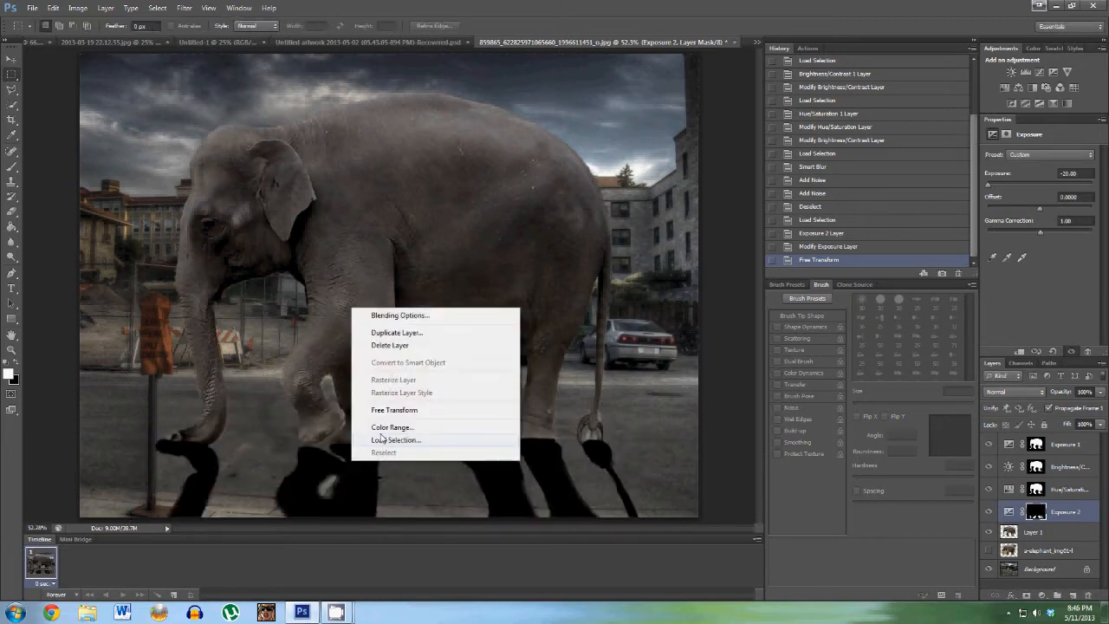
left_click(372, 410)
right_click(354, 442)
left_click(396, 361)
left_click_drag(379, 466, 421, 349)
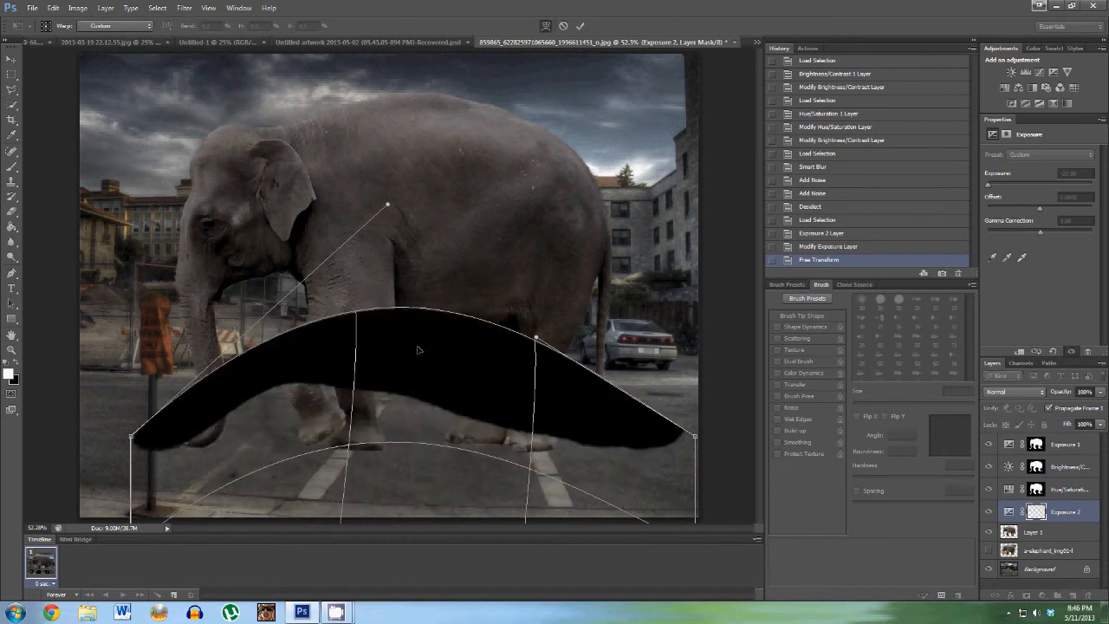
left_click(563, 26)
Free-transform the shadow mask again, warp it slightly around the front leg, and apply the change.
right_click(366, 452)
left_click(386, 399)
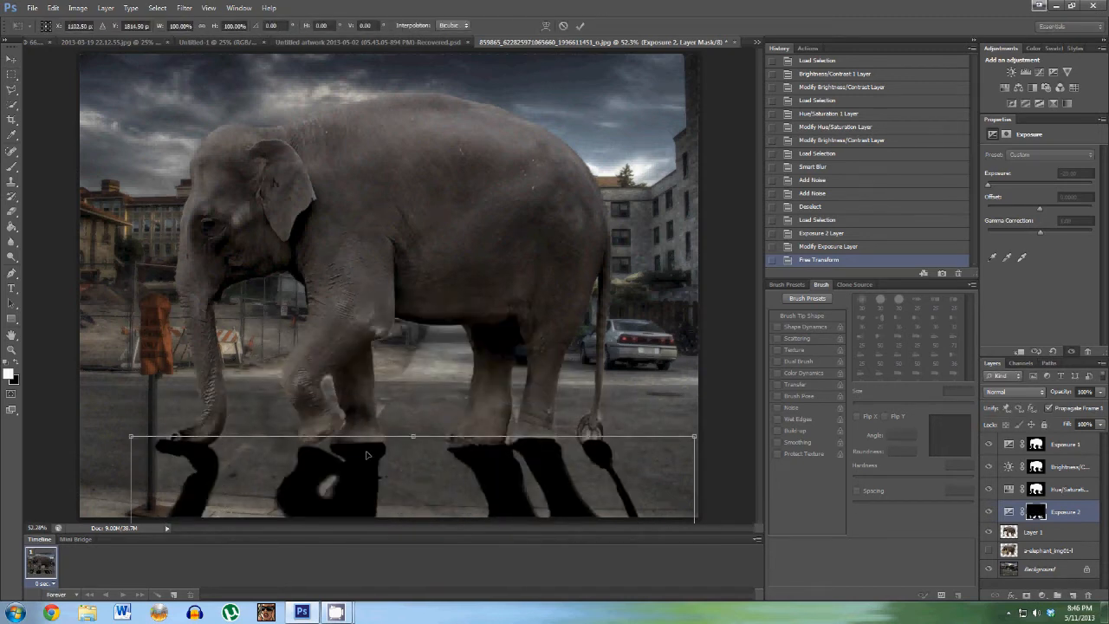
right_click(336, 456)
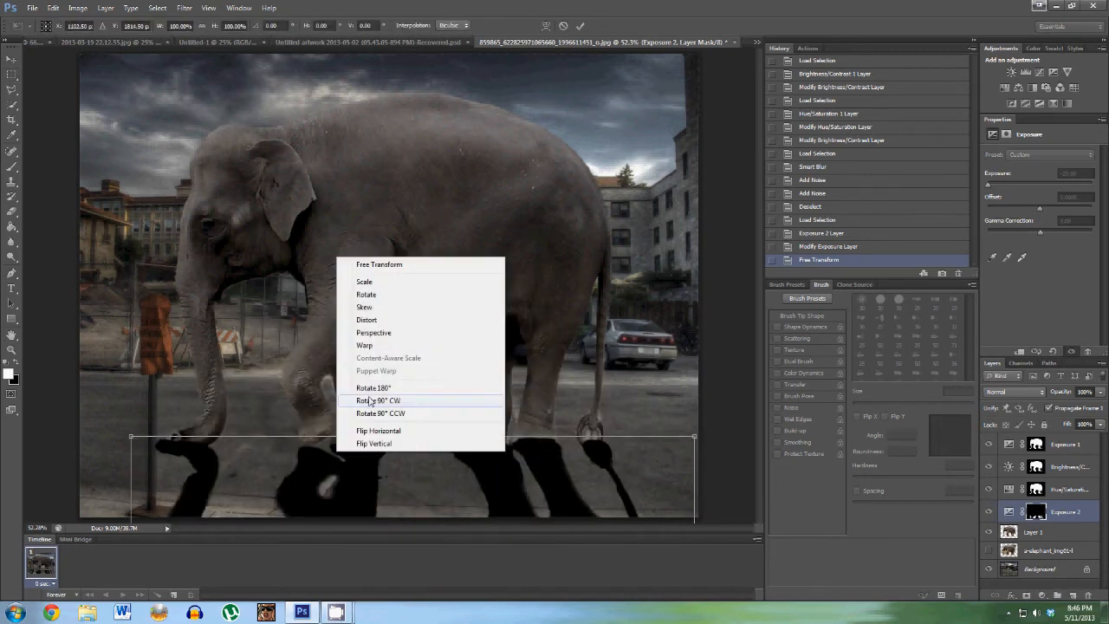
left_click(381, 345)
left_click_drag(354, 454, 353, 456)
left_click(579, 26)
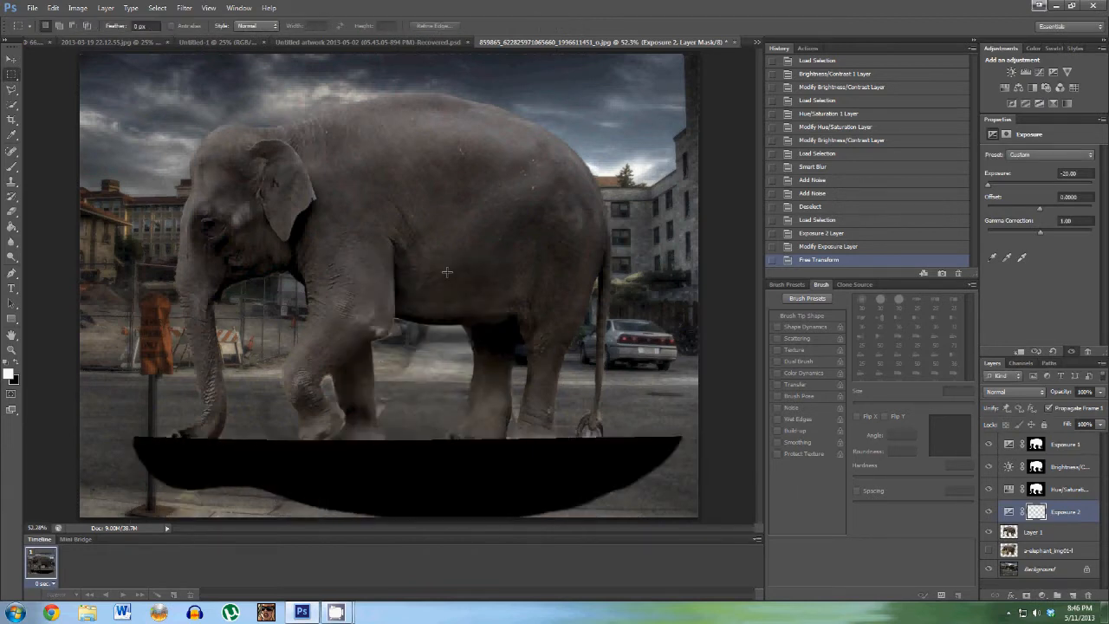
Warp the shadow mask to stretch it slightly at both ends near the trunk and the tail, and apply it.
right_click(524, 440)
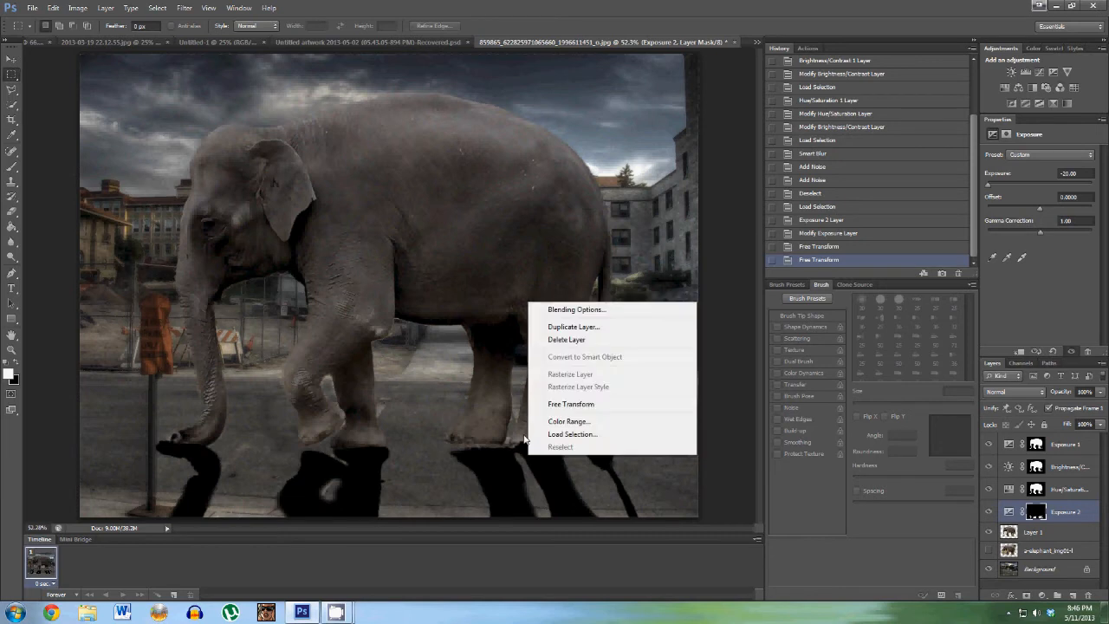
left_click(570, 403)
right_click(437, 451)
left_click(484, 359)
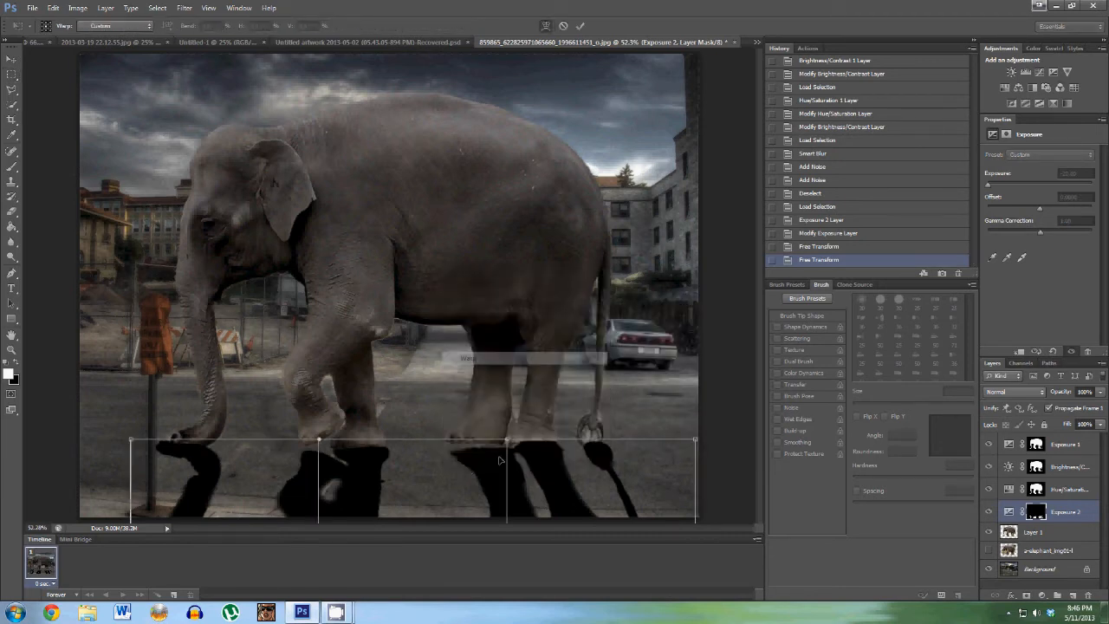
left_click_drag(523, 453, 526, 456)
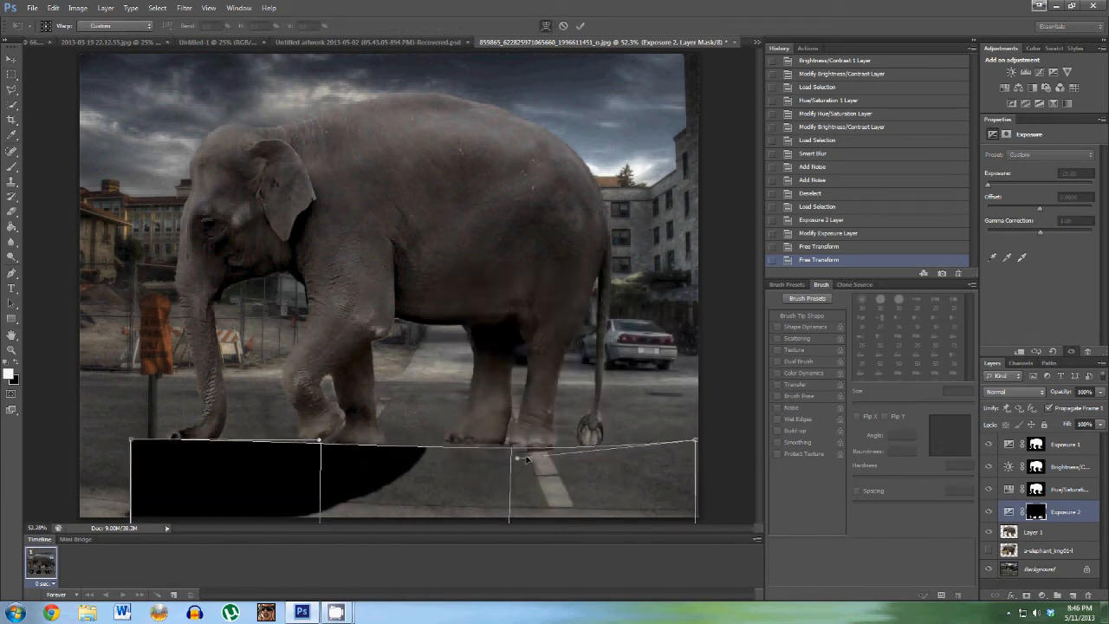
left_click_drag(189, 458, 186, 461)
left_click_drag(550, 473, 580, 461)
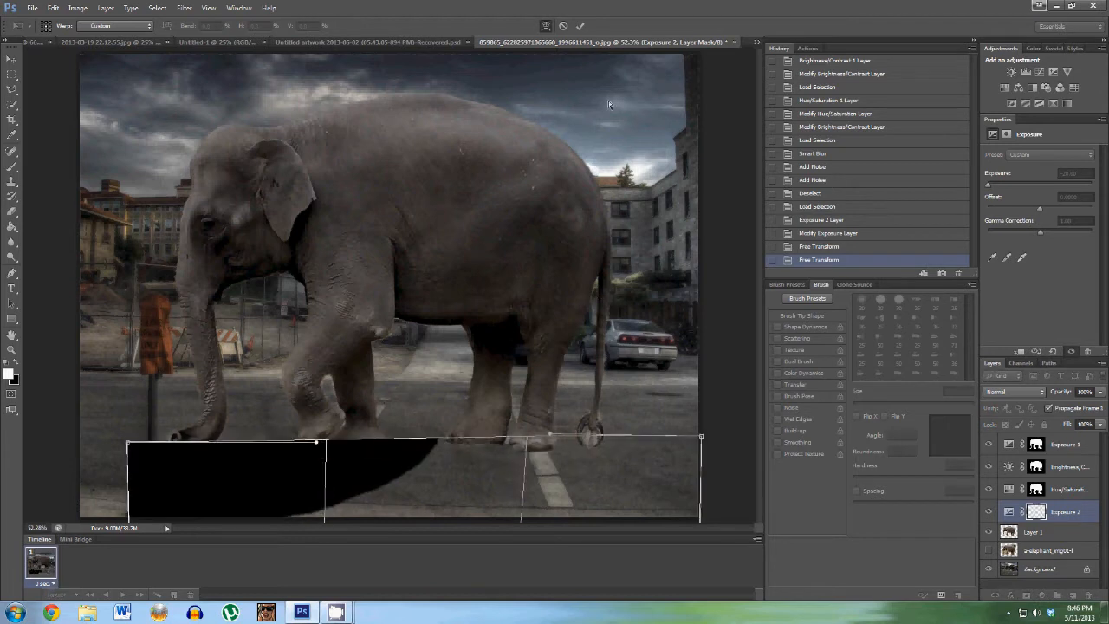
left_click(580, 26)
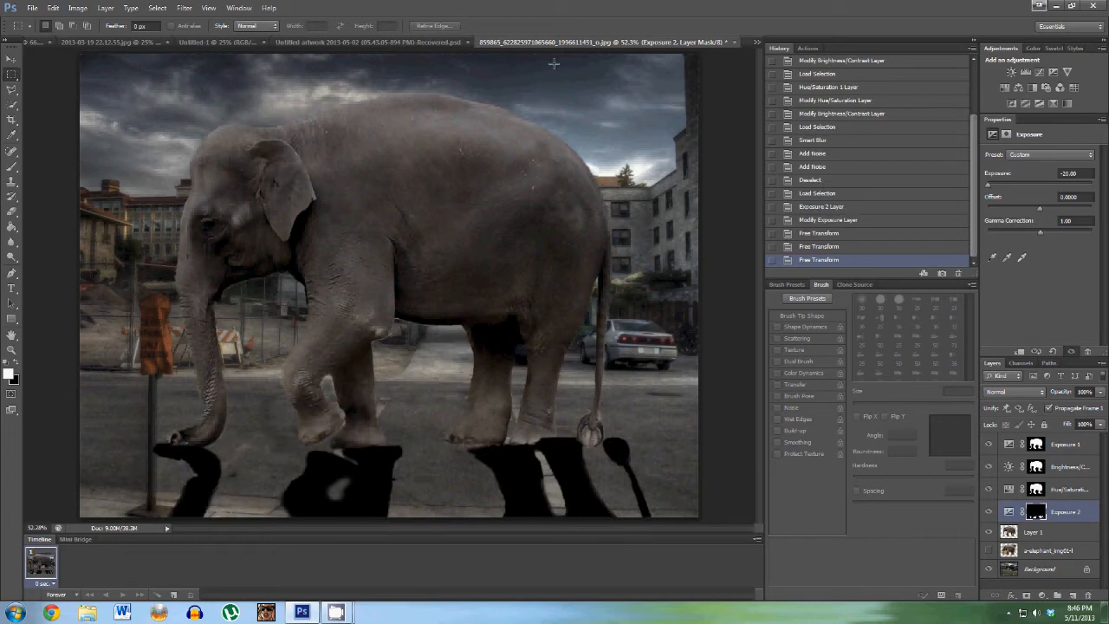
Realign the leg and tail shadows under the elephant's hind feet with another Free Transform and apply it.
right_click(563, 455)
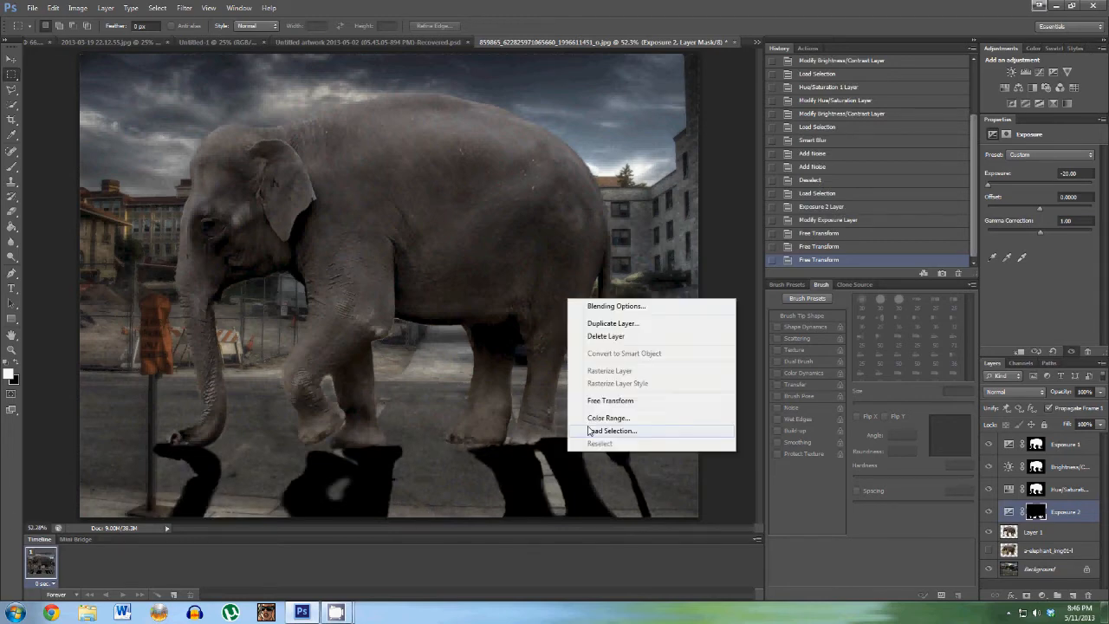
left_click(606, 397)
right_click(583, 443)
left_click(607, 379)
left_click_drag(628, 462, 611, 468)
left_click(582, 25)
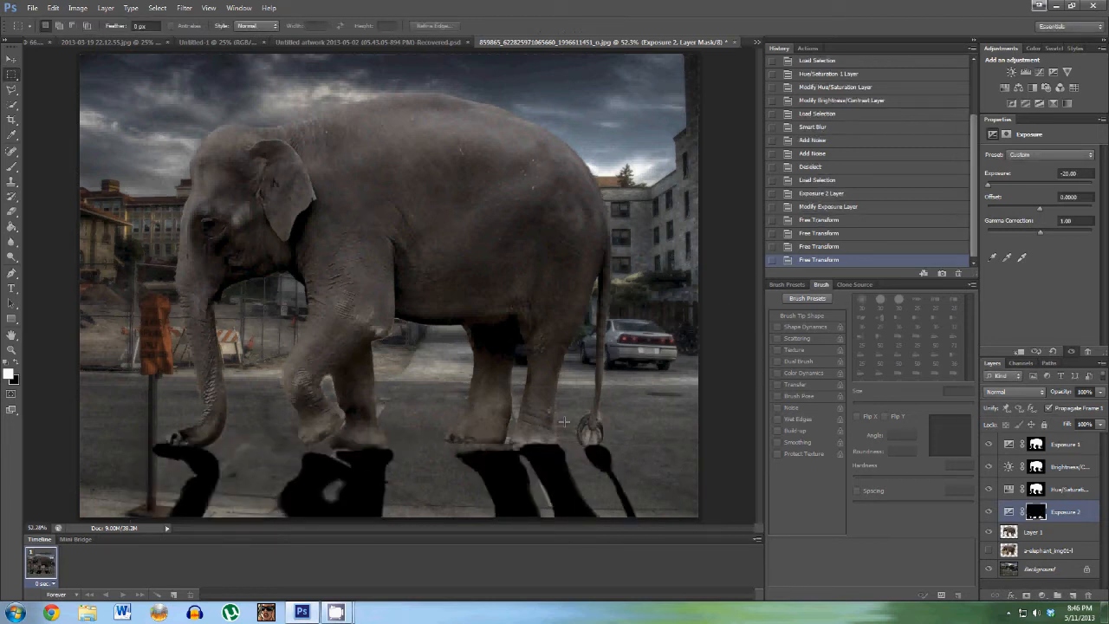
Lower the Exposure 2 layer's opacity to 37% and show its layer mask's properties.
left_click_drag(1097, 394, 1065, 401)
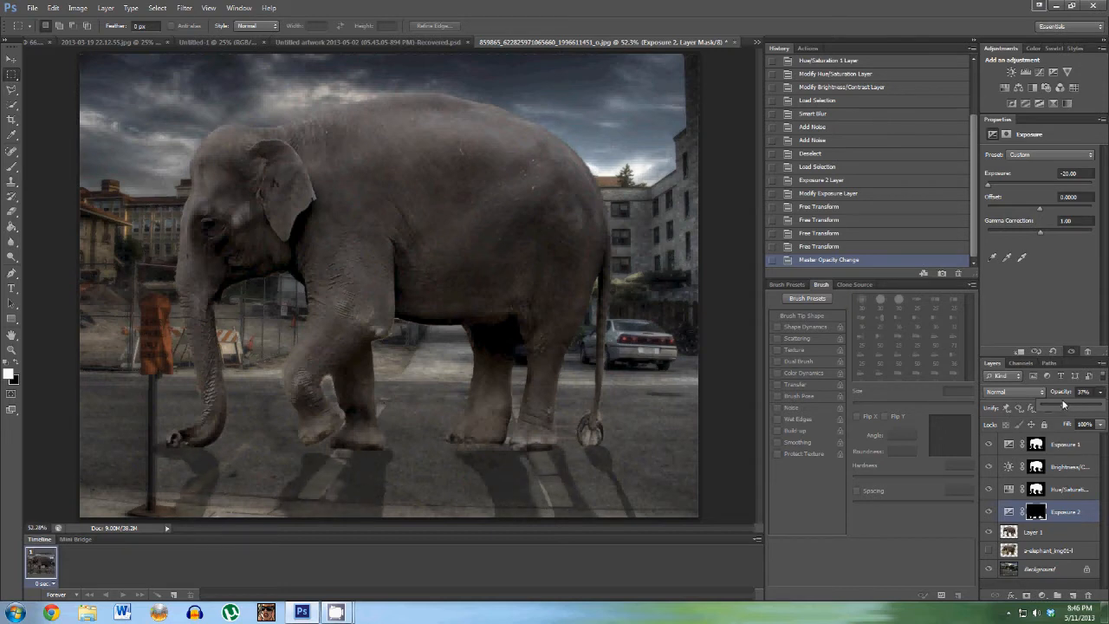
right_click(1044, 518)
right_click(1036, 518)
right_click(1037, 518)
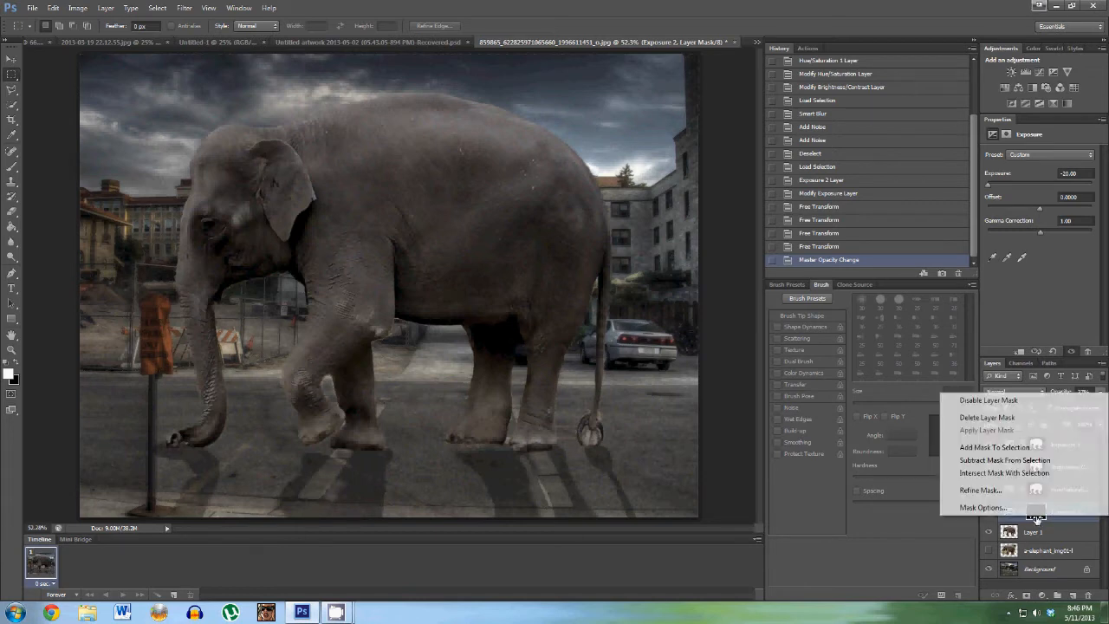
left_click(1037, 519)
right_click(1037, 519)
left_click(1037, 520)
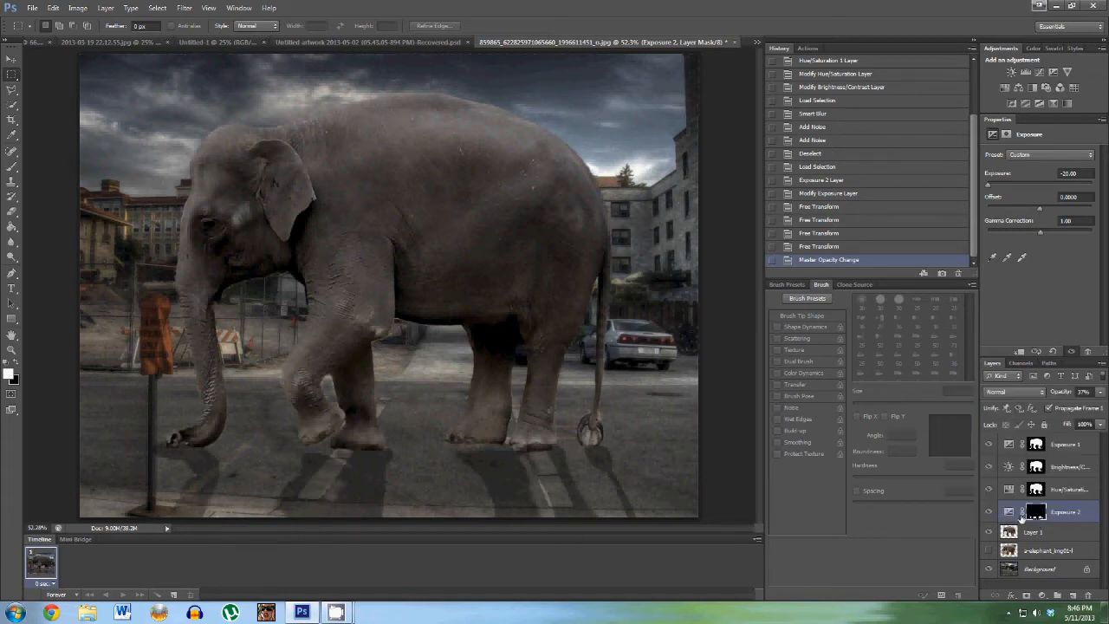
right_click(1039, 517)
left_click(1040, 519)
right_click(1042, 519)
left_click(1041, 518)
left_click(1038, 518)
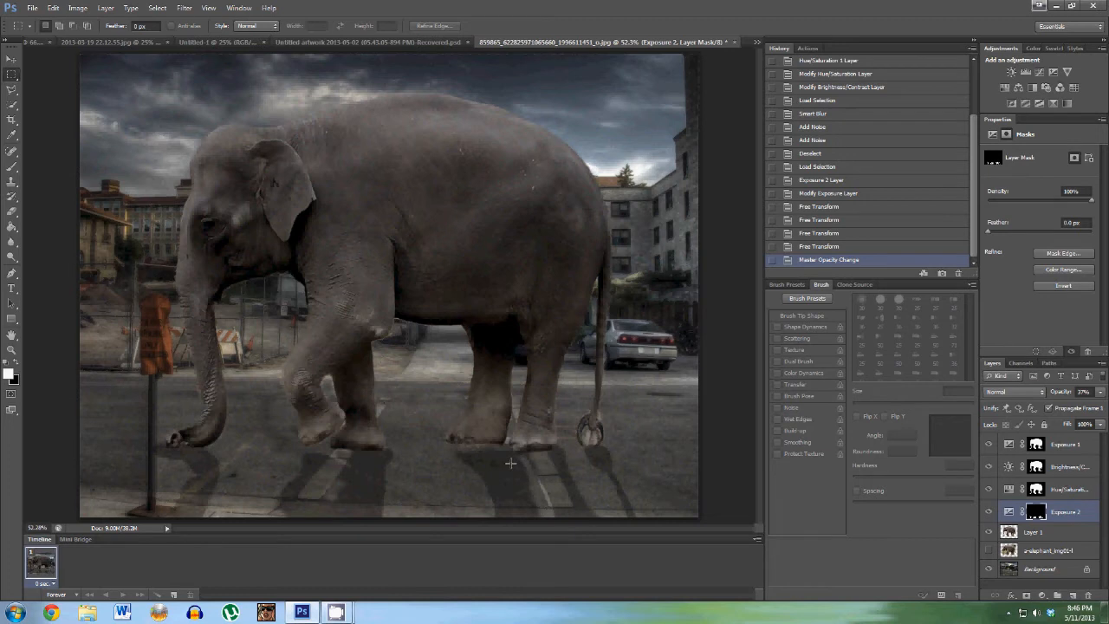
Soften the shadow edges on the Exposure 2 mask with the Blur tool, enlarging the brush to 349 px.
left_click_drag(11, 243, 50, 240)
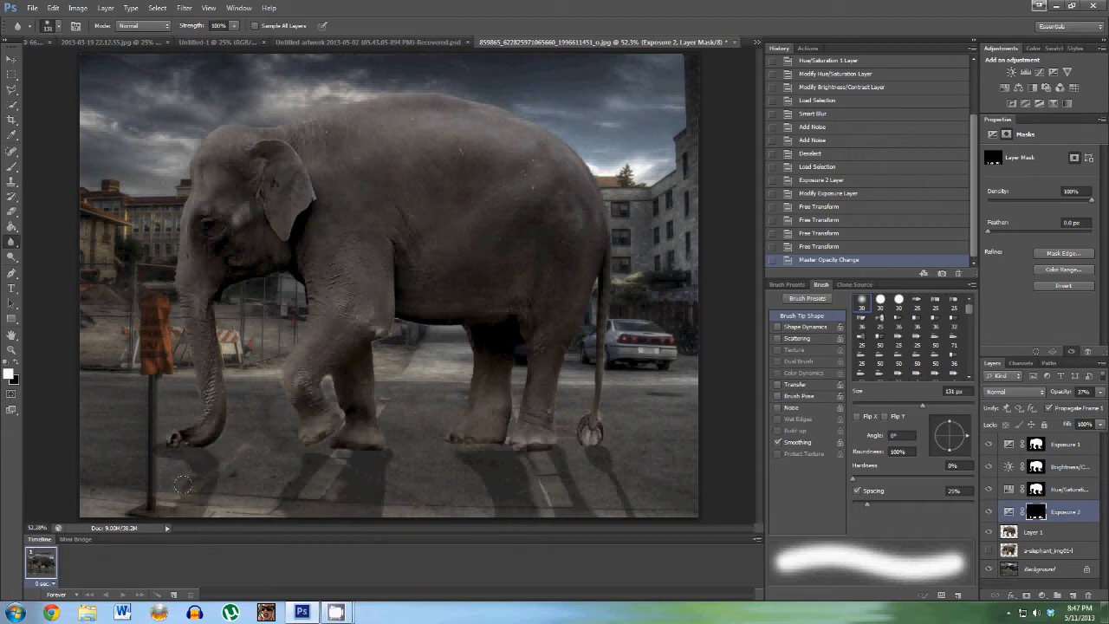
left_click(204, 431)
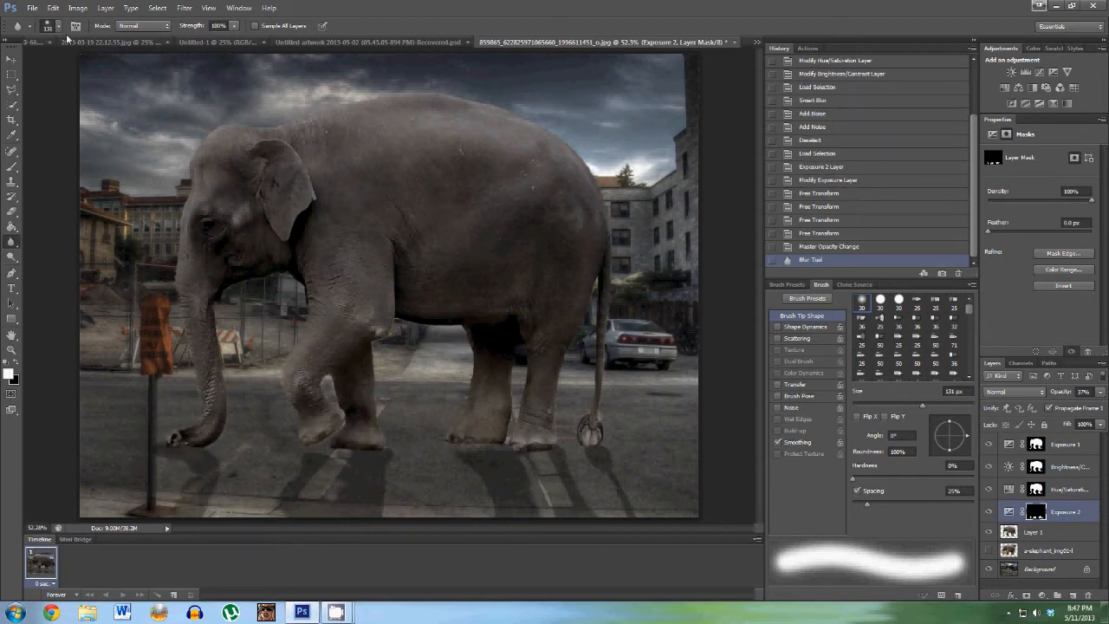
left_click(59, 27)
left_click_drag(90, 64, 110, 64)
left_click(311, 451)
left_click(291, 443)
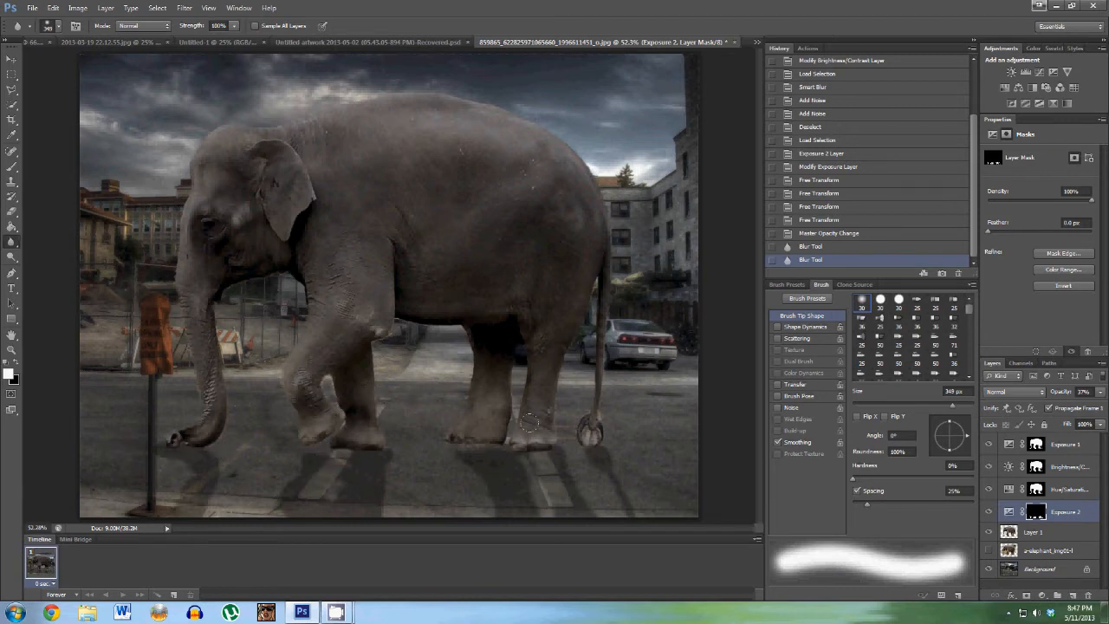
left_click_drag(273, 390, 197, 416)
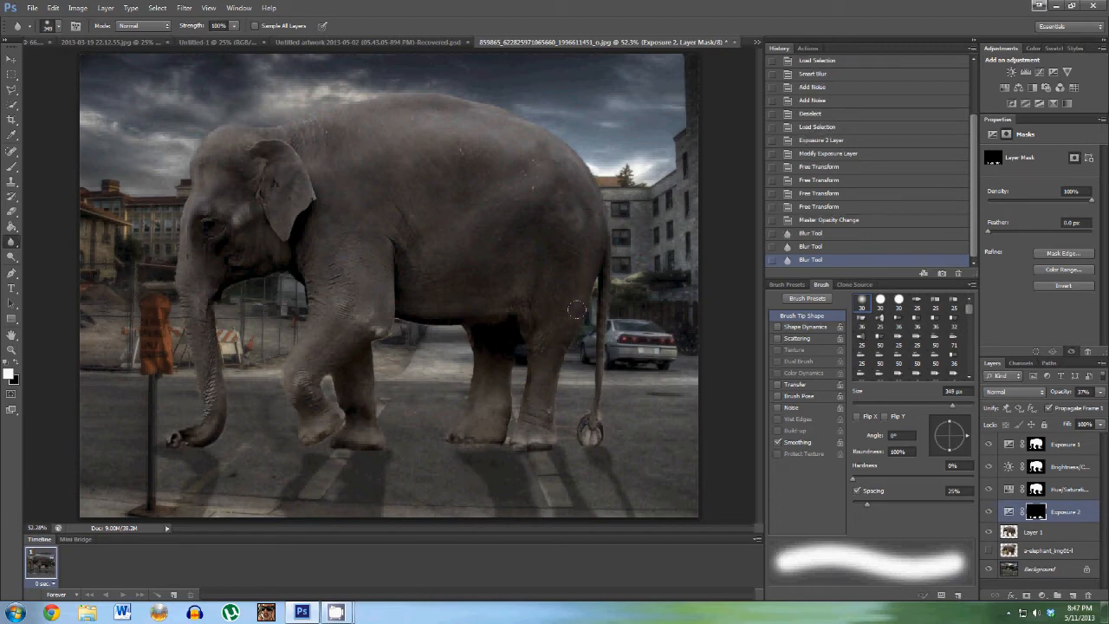
Create a new empty layer and place it directly beneath Layer 1 for the contact shadows at the elephant's feet.
left_click(13, 350)
left_click_drag(278, 448, 408, 434)
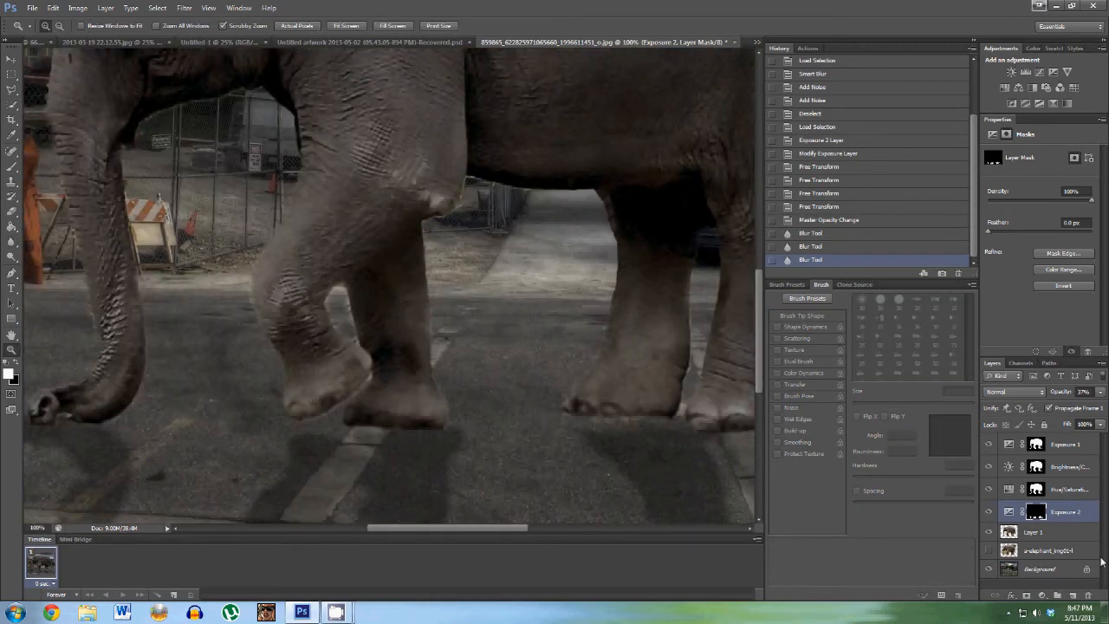
left_click(1074, 596)
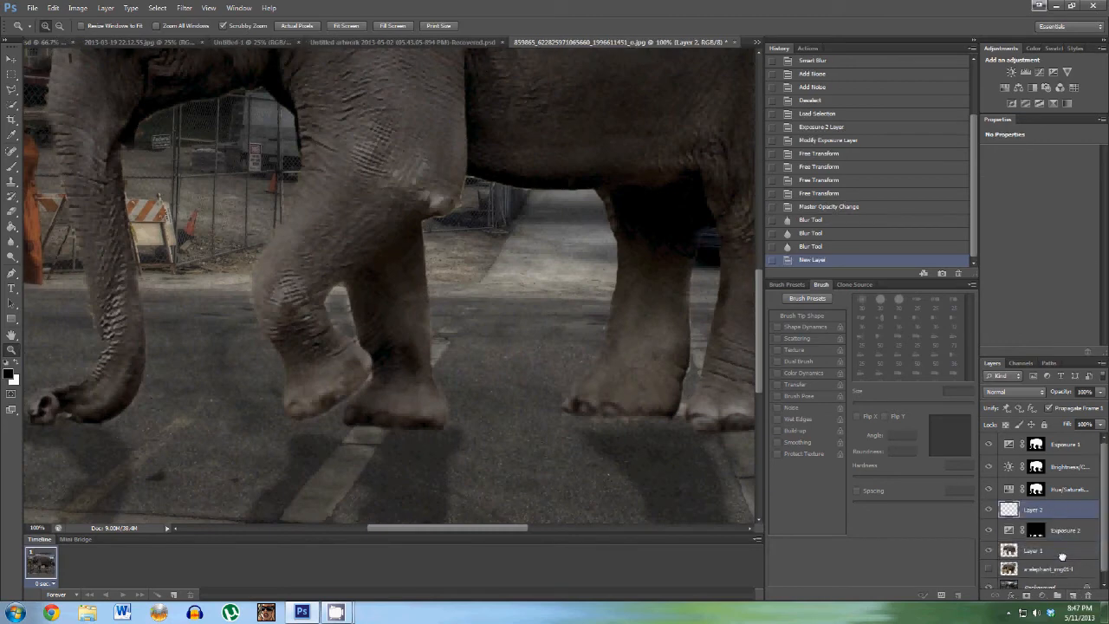
left_click_drag(1062, 557, 1062, 559)
Paint soft black contact shadows on Layer 2 under both front feet and the trunk tip with the Brush tool.
left_click(12, 167)
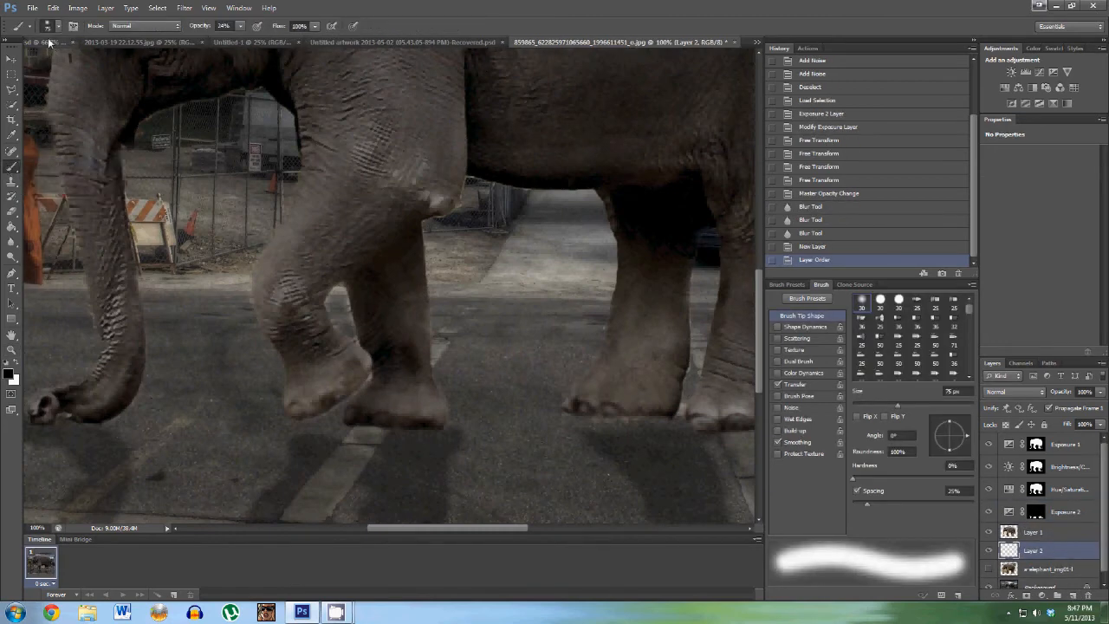
left_click(57, 26)
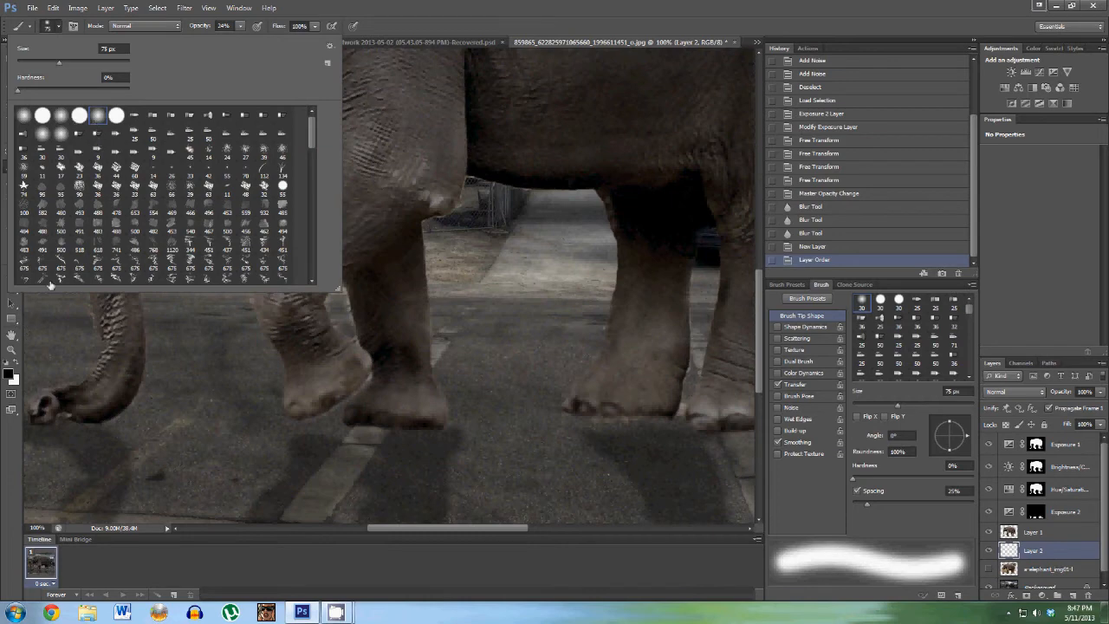
key("i")
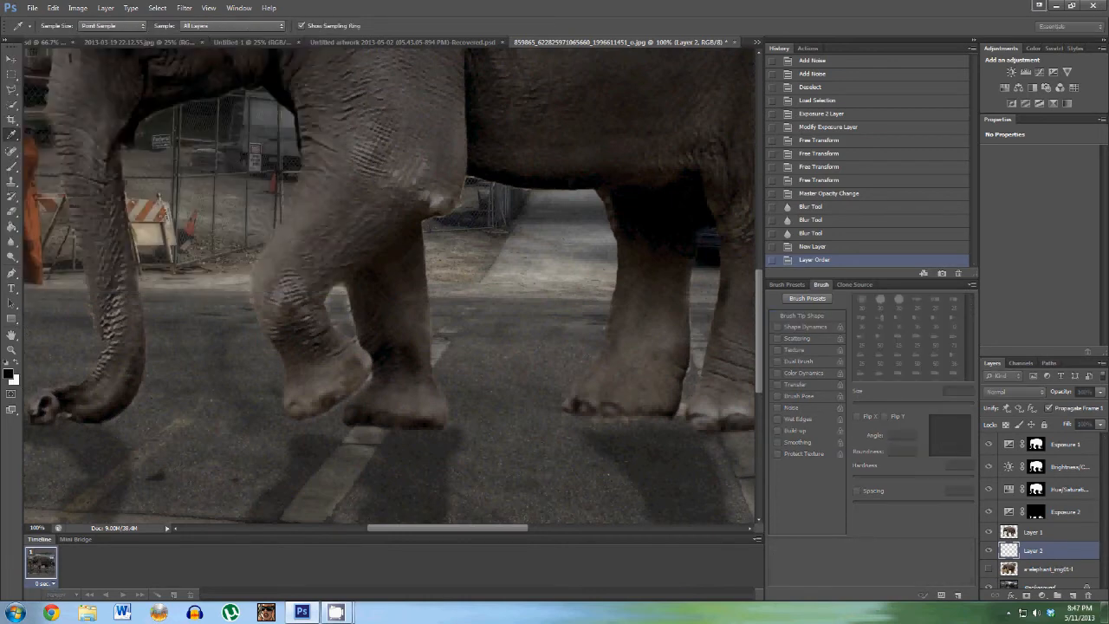
key("b")
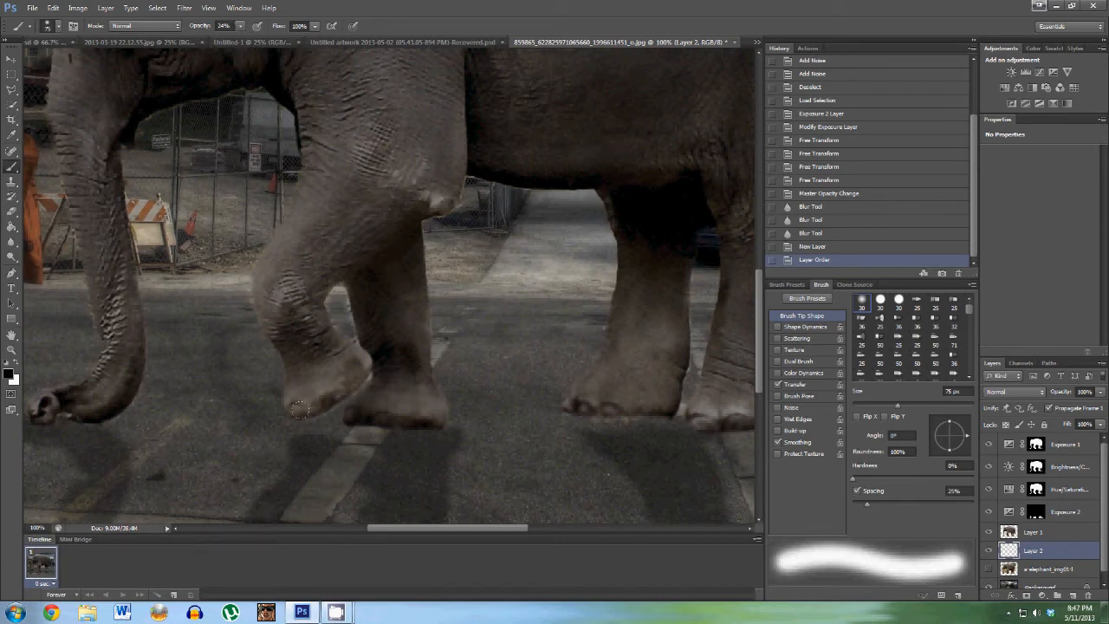
mouse_move(300, 410)
left_mouse_down()
mouse_move(329, 416)
mouse_move(313, 419)
mouse_move(333, 433)
mouse_move(330, 422)
left_mouse_up()
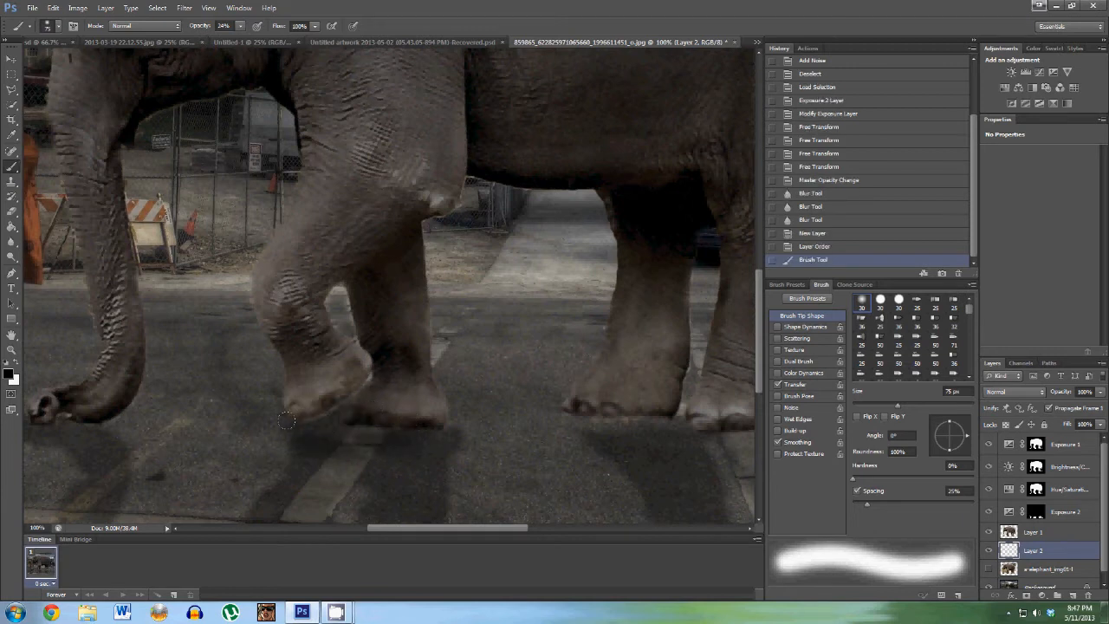
left_click(376, 420)
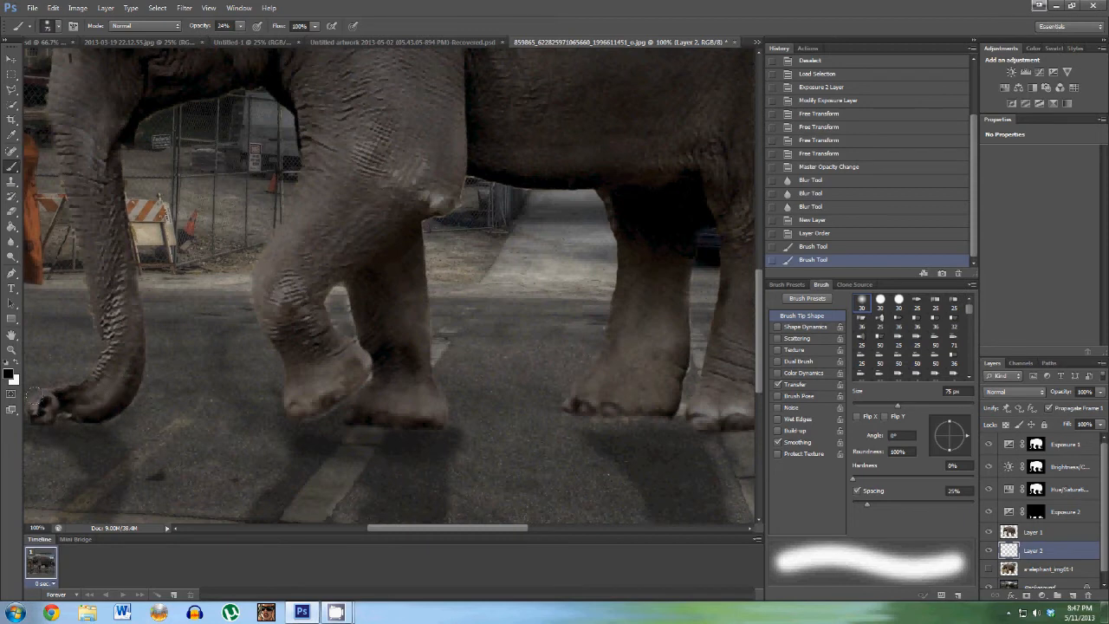
left_click_drag(36, 409, 60, 413)
left_click_drag(120, 352, 130, 366)
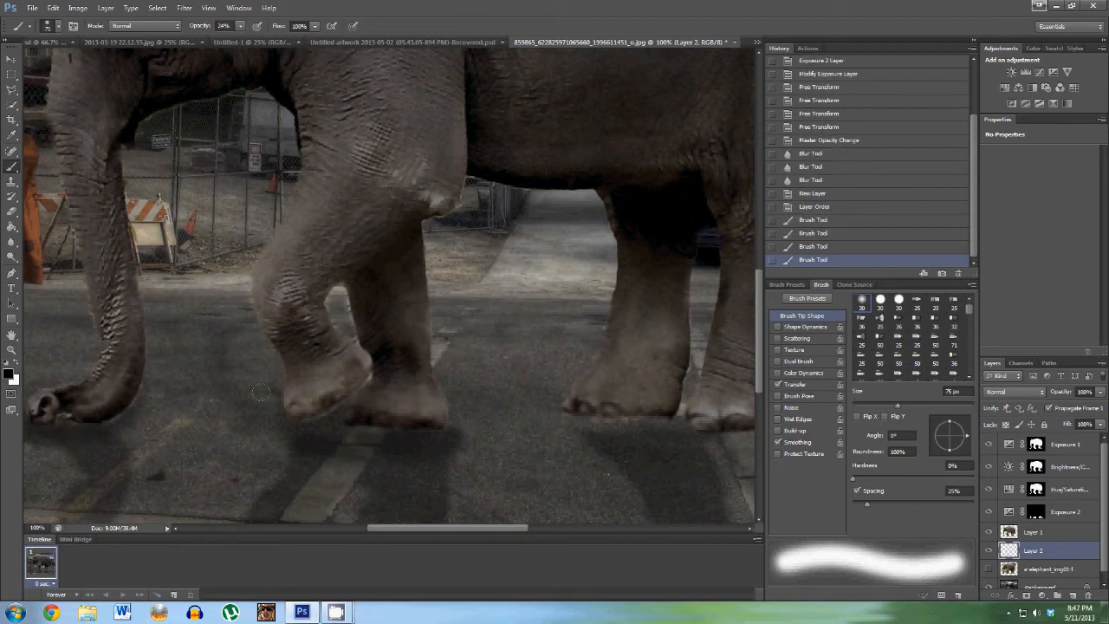
left_click(330, 404)
Paint matching soft black contact shadows on Layer 2 under the elephant's two hind feet.
left_click_drag(574, 421, 643, 416)
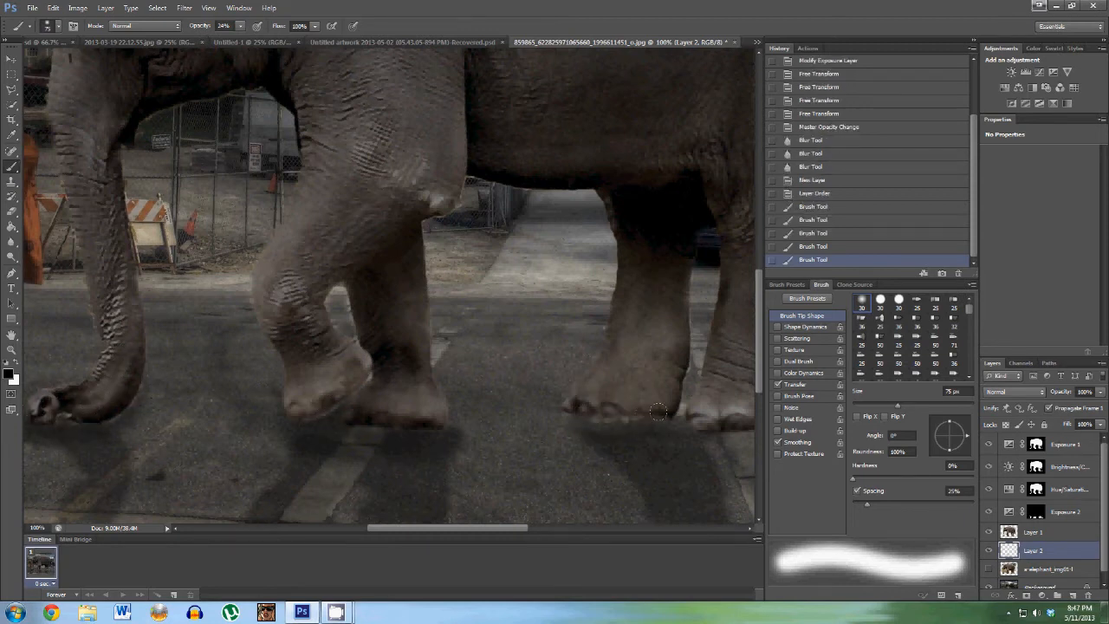
left_click_drag(455, 529, 487, 529)
mouse_move(575, 435)
left_mouse_down()
mouse_move(619, 410)
mouse_move(460, 416)
mouse_move(531, 403)
left_mouse_up()
left_click(564, 384)
left_click(650, 420)
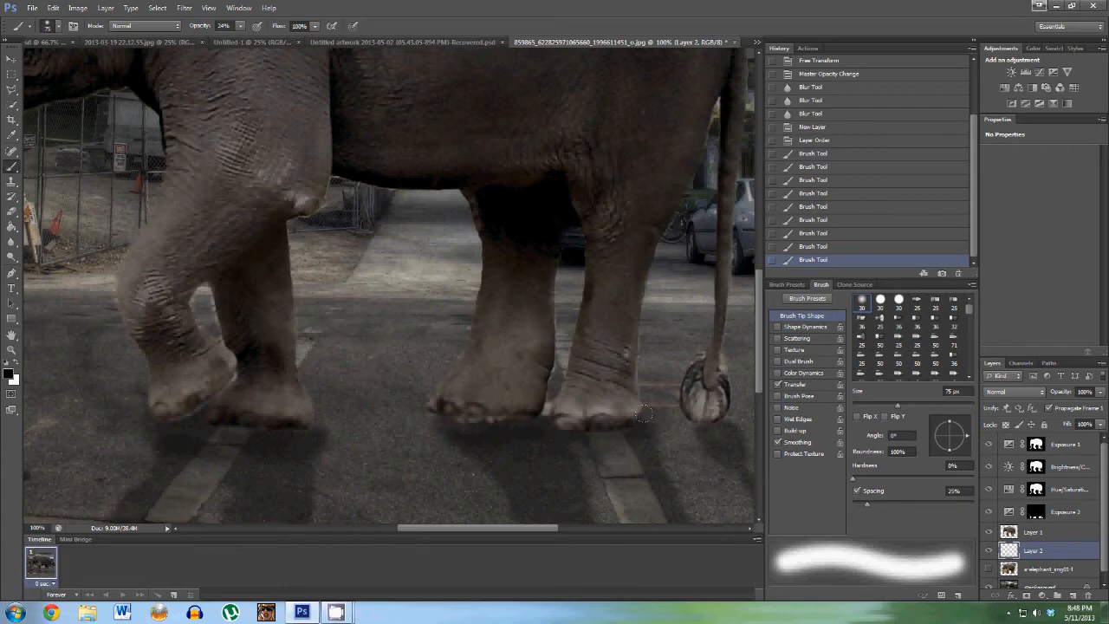
left_click(587, 416)
Fit the whole image in view and lower Layer 2's opacity to 75%.
left_click(9, 350)
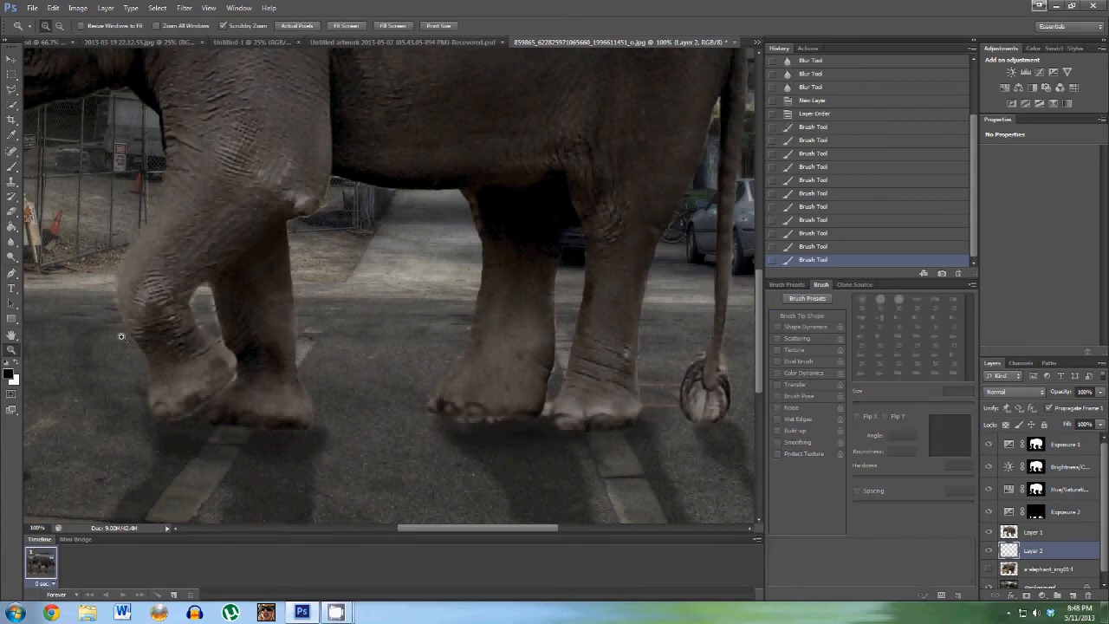
right_click(119, 335)
left_click(135, 345)
left_click(1100, 392)
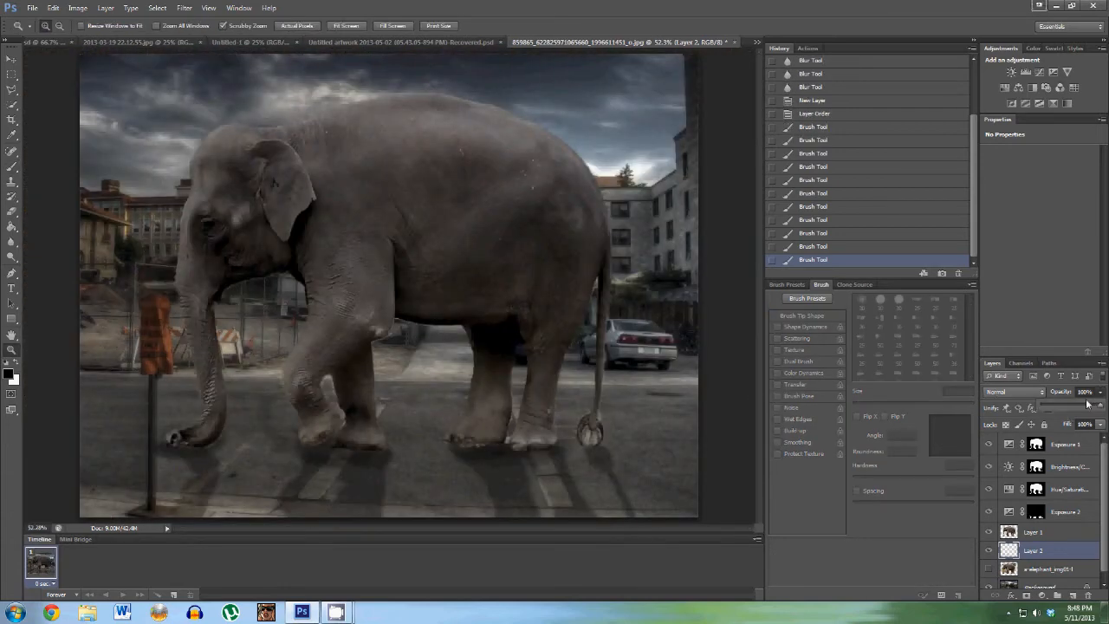
mouse_move(1084, 407)
left_mouse_down()
mouse_move(1069, 409)
mouse_move(1089, 410)
left_mouse_up()
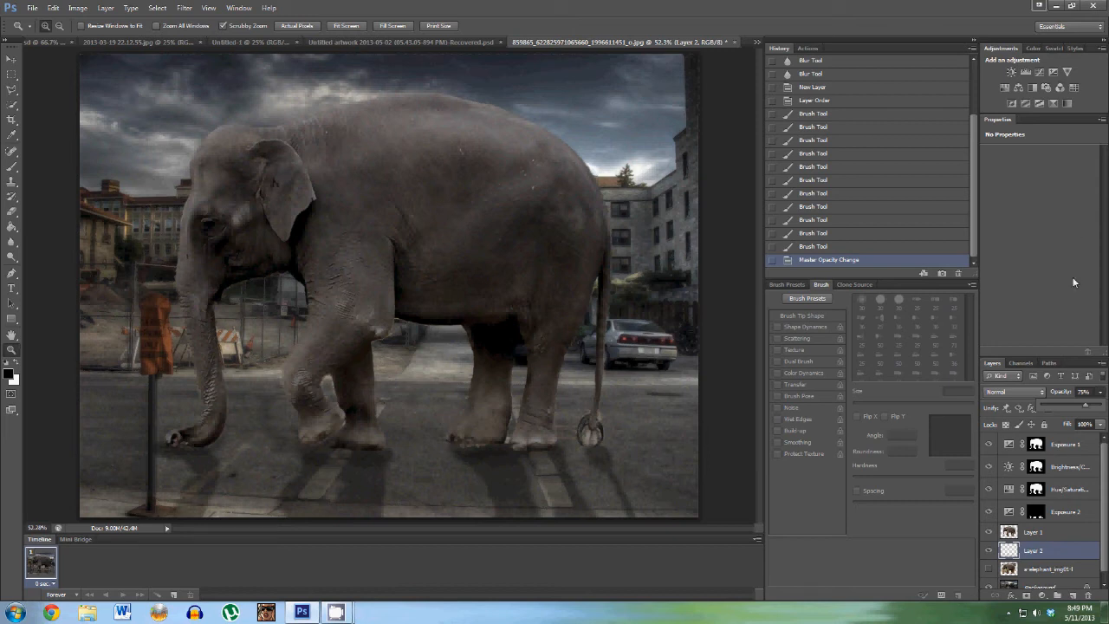
Add a Color Balance layer above the Hue/Saturation layer, try midtone Cyan–Red at +33, and revert only that colour change.
left_click(1027, 532)
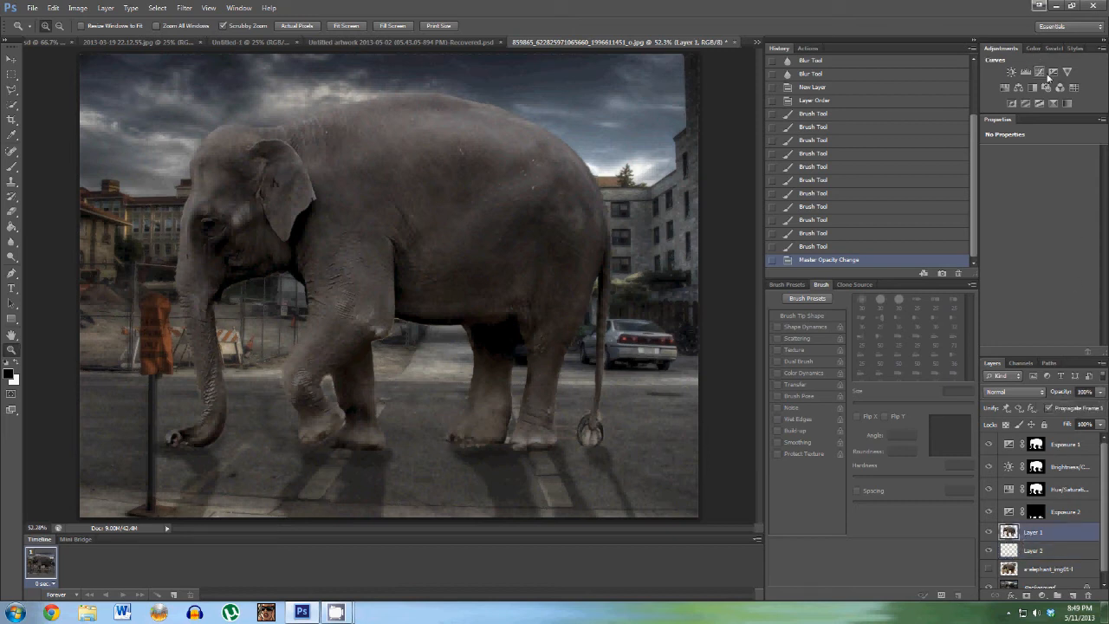
left_click(1072, 489)
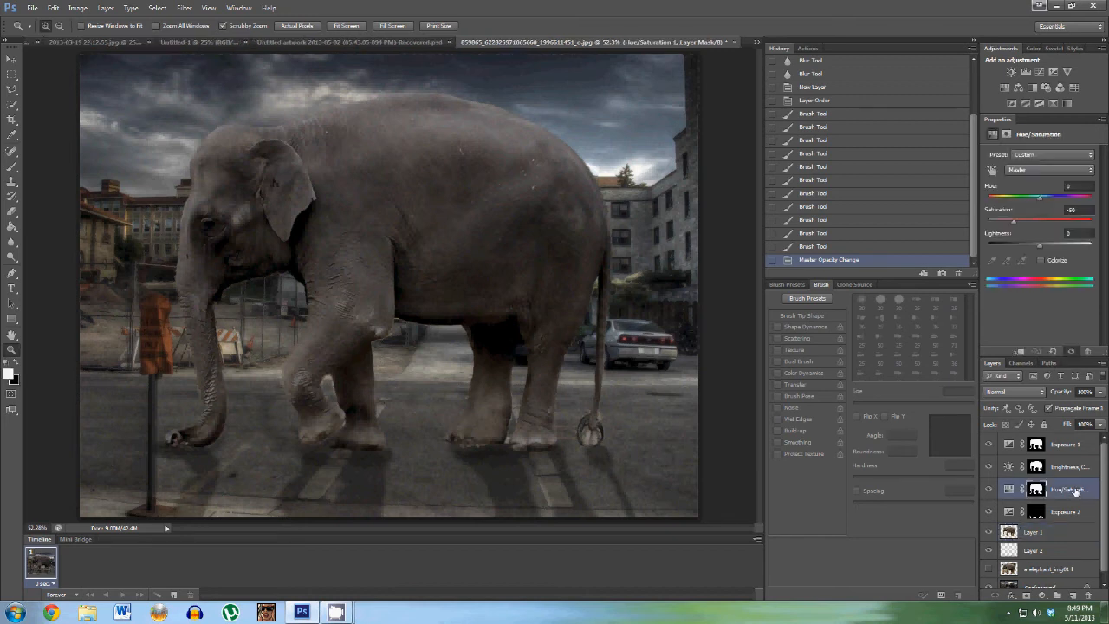
left_click(1029, 88)
left_click_drag(1021, 179, 1040, 182)
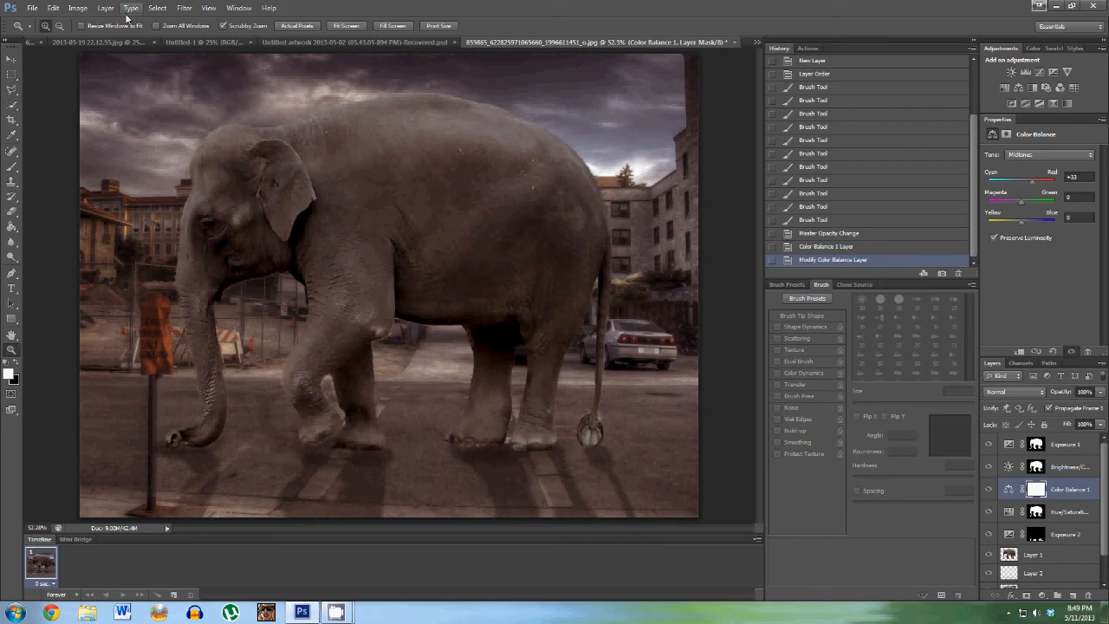
left_click(834, 247)
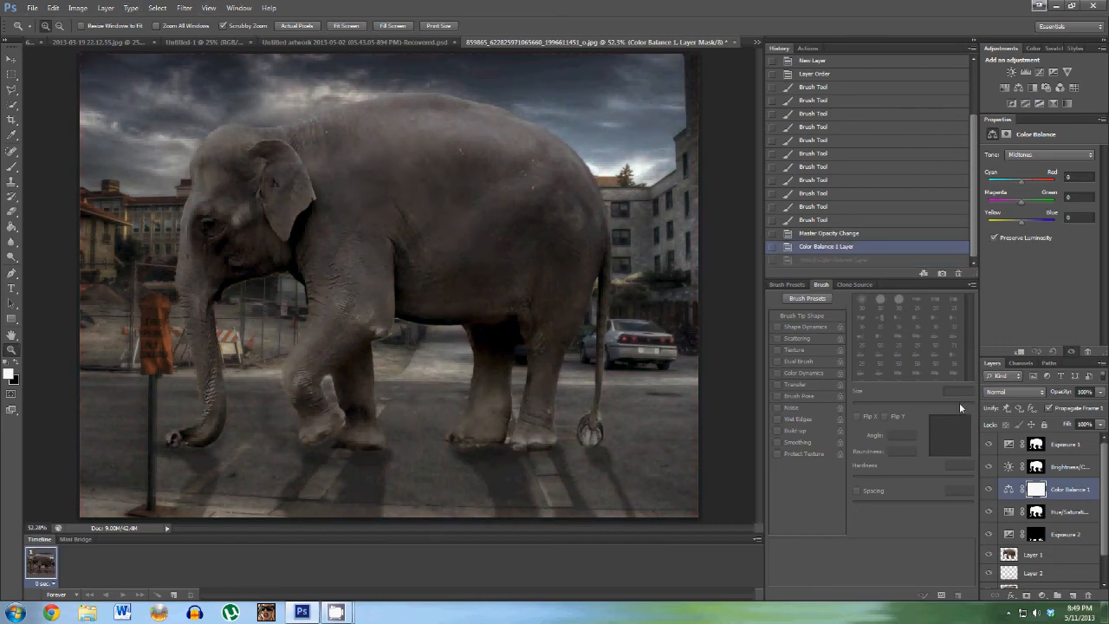
Load Layer 1's outline as a selection and add a Color Balance layer masked to it, with midtones Cyan–Red -2 and Yellow–Blue -9.
right_click(1009, 557)
left_click(978, 310)
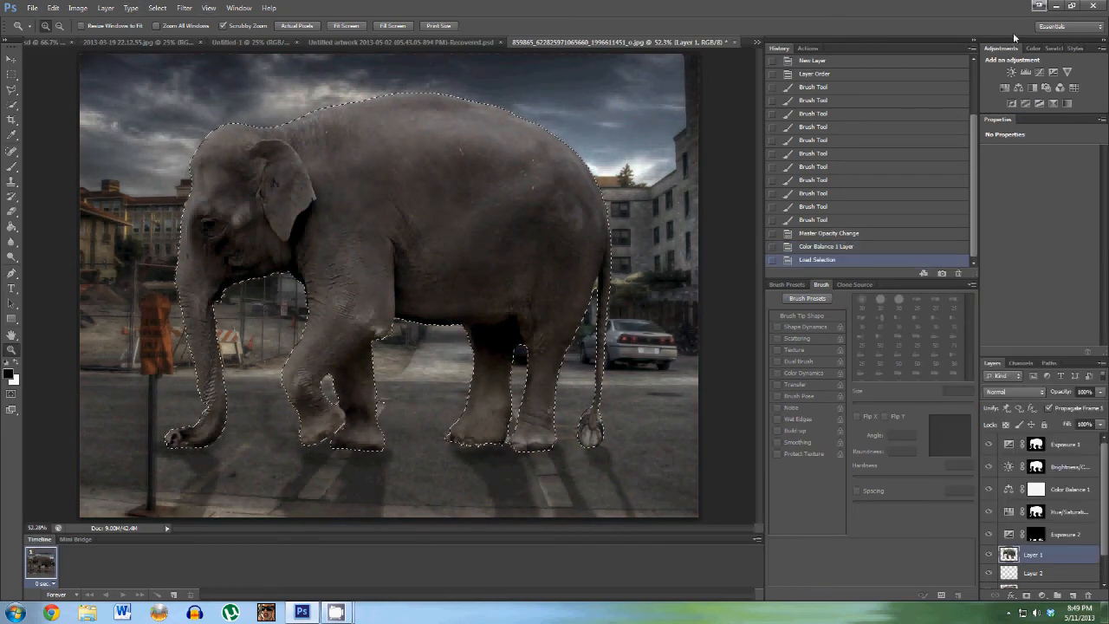
left_click(1033, 88)
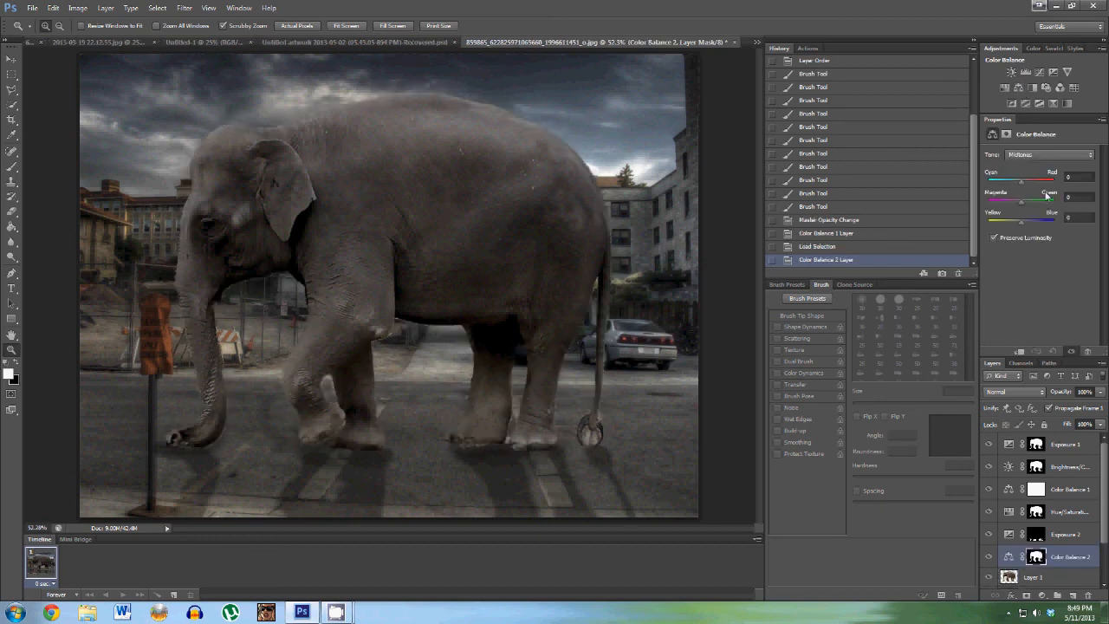
mouse_move(1022, 184)
left_mouse_down()
mouse_move(1060, 186)
mouse_move(1040, 222)
mouse_move(1019, 222)
mouse_move(1022, 180)
mouse_move(1022, 201)
left_mouse_up()
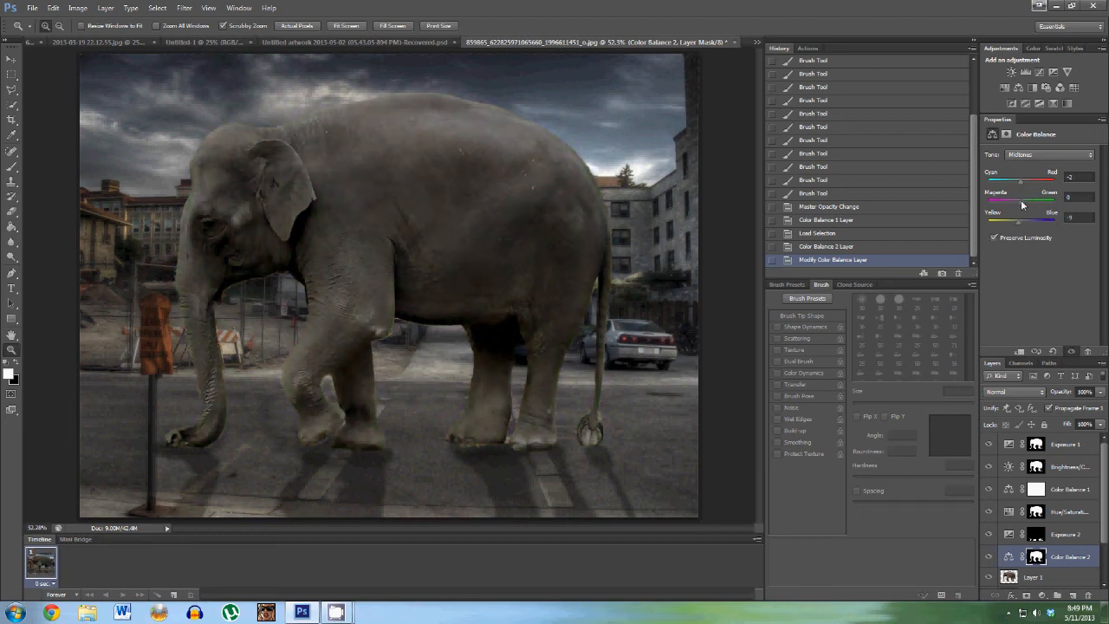
Delete the Color Balance 2 layer, undoing and redoing the deletion to compare the elephant's tone.
key("Delete")
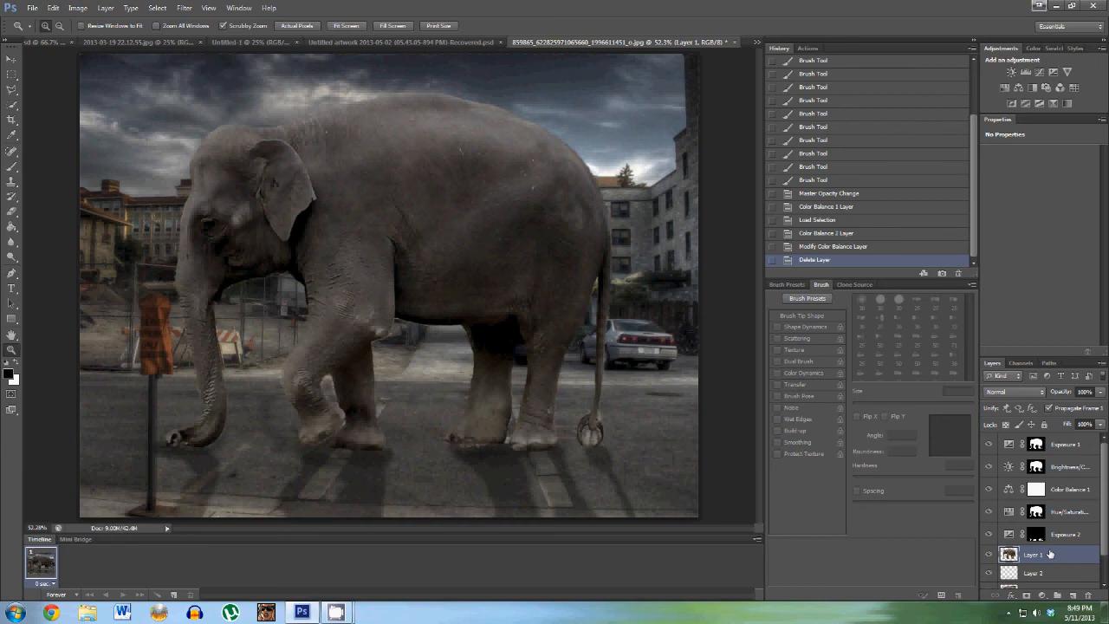
key("ctrl+z")
key("ctrl+z")
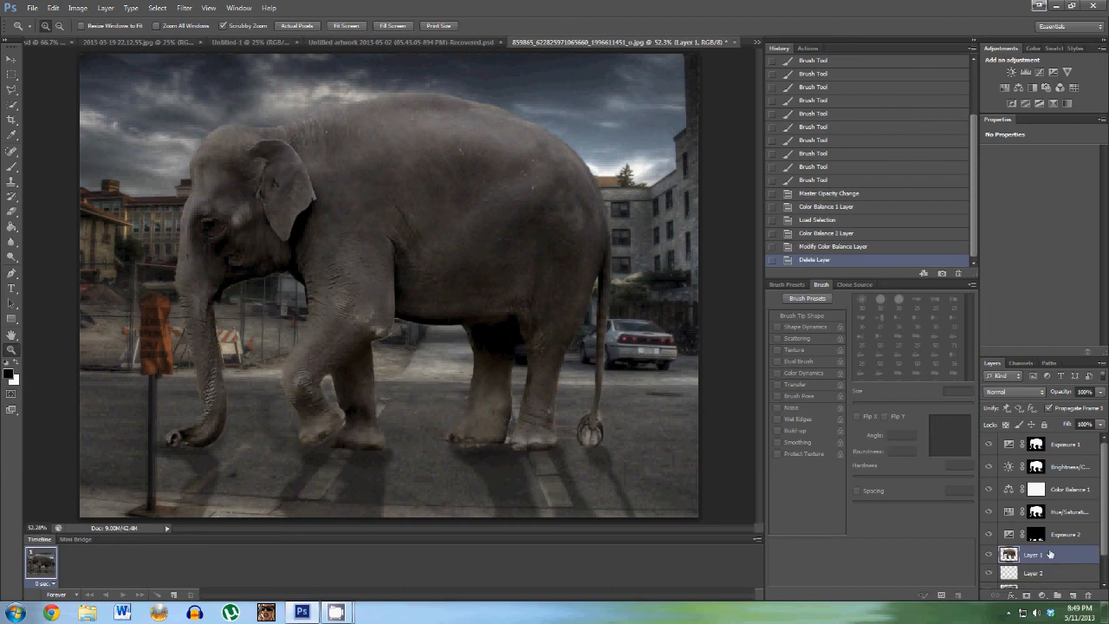